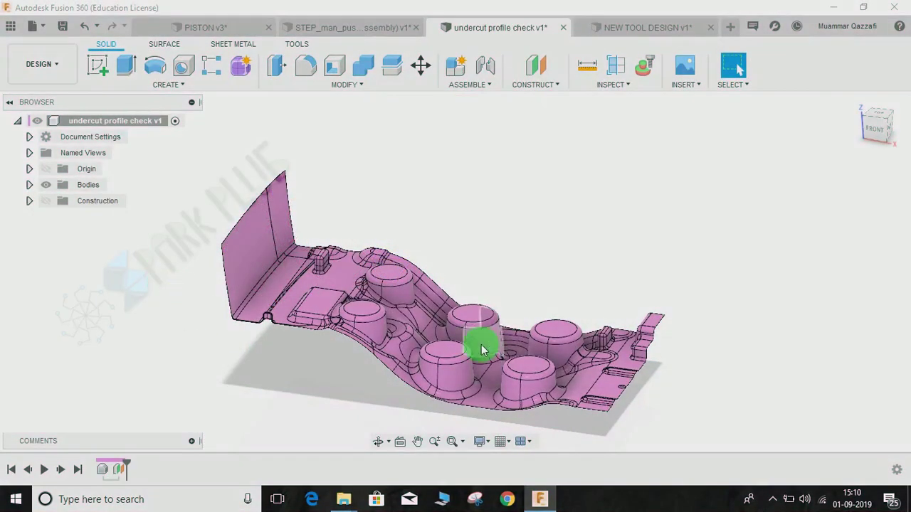
pyautogui.moveTo(477, 346); pyautogui.dragTo(522, 274)
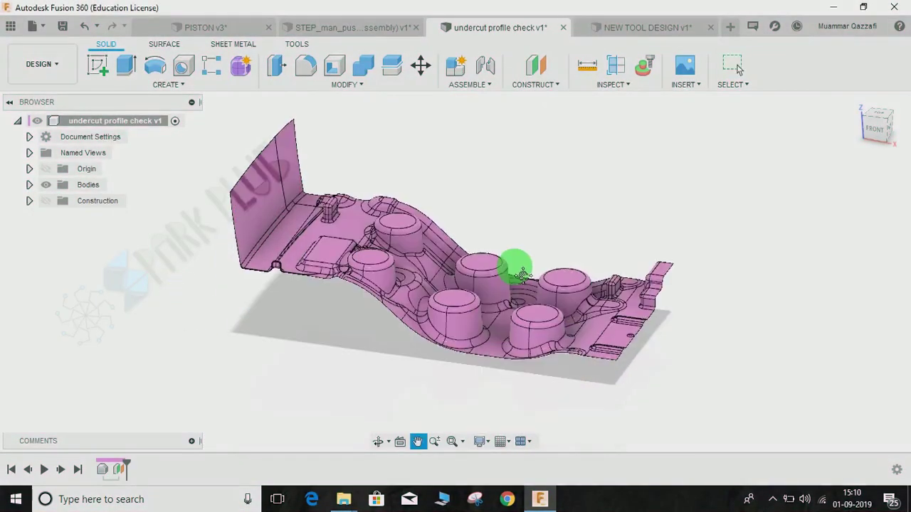
pyautogui.moveTo(516, 267); pyautogui.dragTo(617, 208, button='middle')
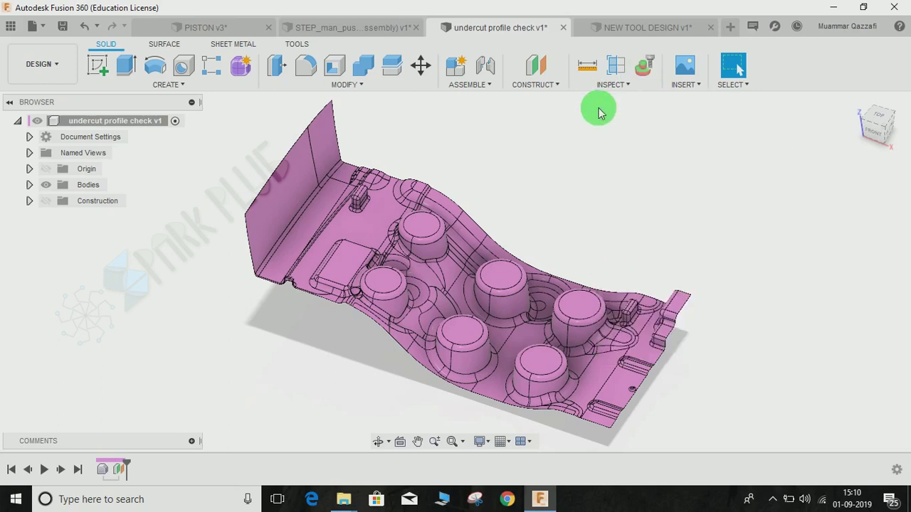
pyautogui.click(621, 89)
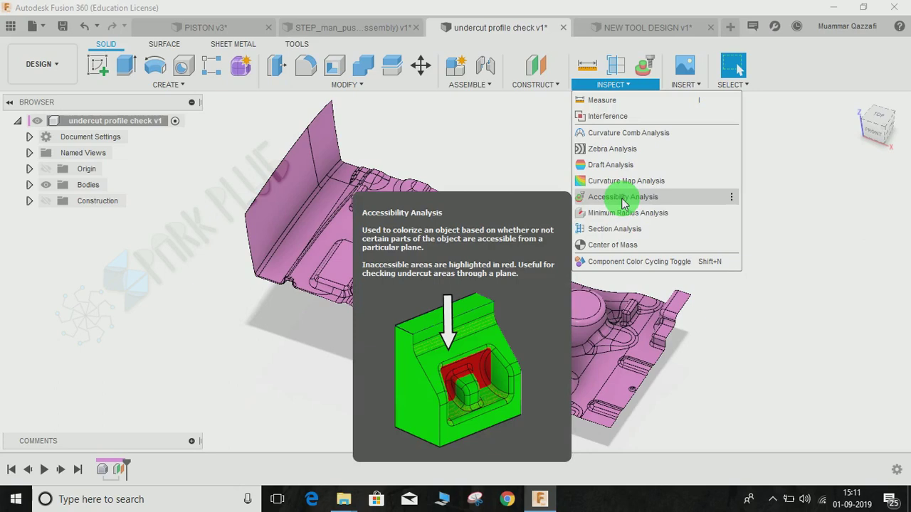
pyautogui.click(38, 64)
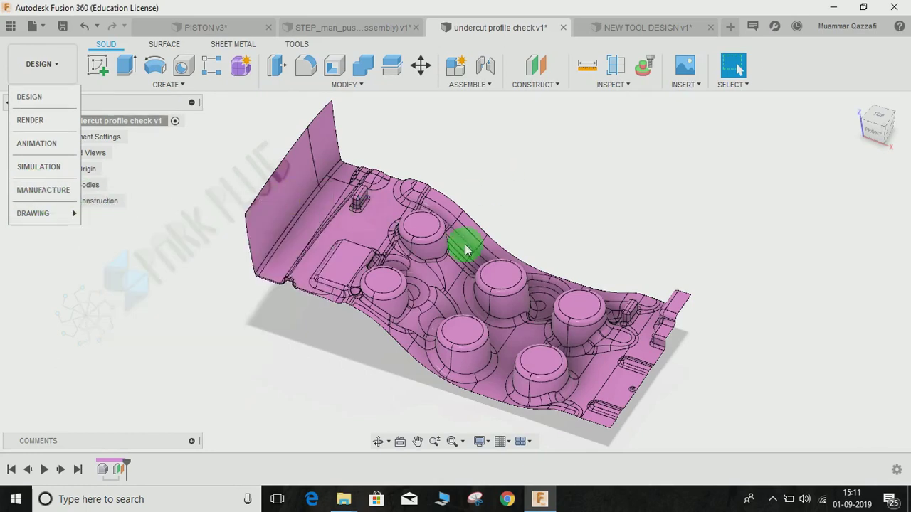
pyautogui.moveTo(464, 246); pyautogui.dragTo(463, 234, button='middle')
pyautogui.moveTo(529, 217); pyautogui.dragTo(525, 246, button='middle')
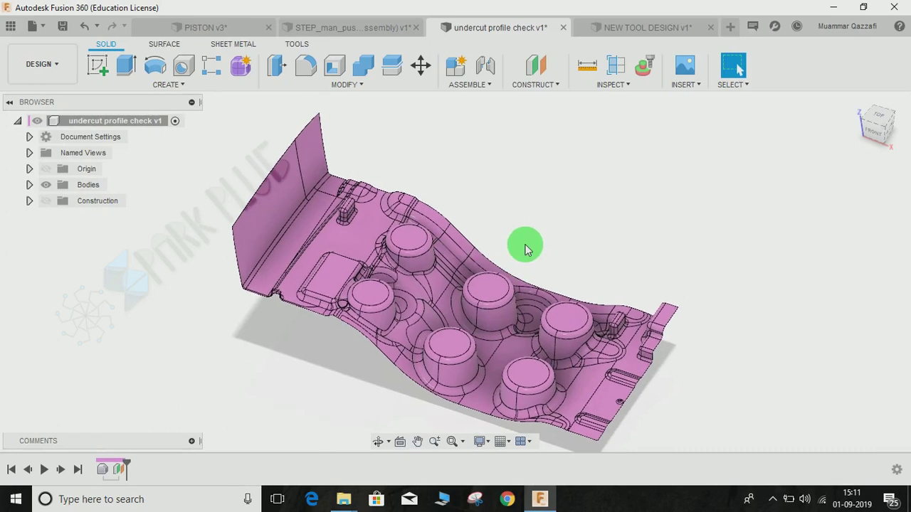
pyautogui.click(645, 65)
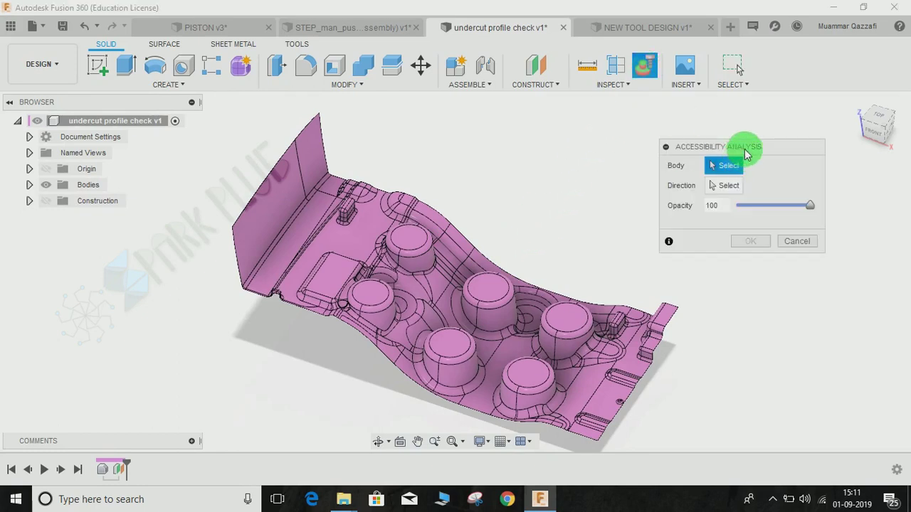
pyautogui.moveTo(745, 150)
pyautogui.mouseDown()
pyautogui.moveTo(711, 149)
pyautogui.moveTo(744, 149)
pyautogui.mouseUp()
pyautogui.moveTo(601, 207); pyautogui.dragTo(576, 227, button='middle')
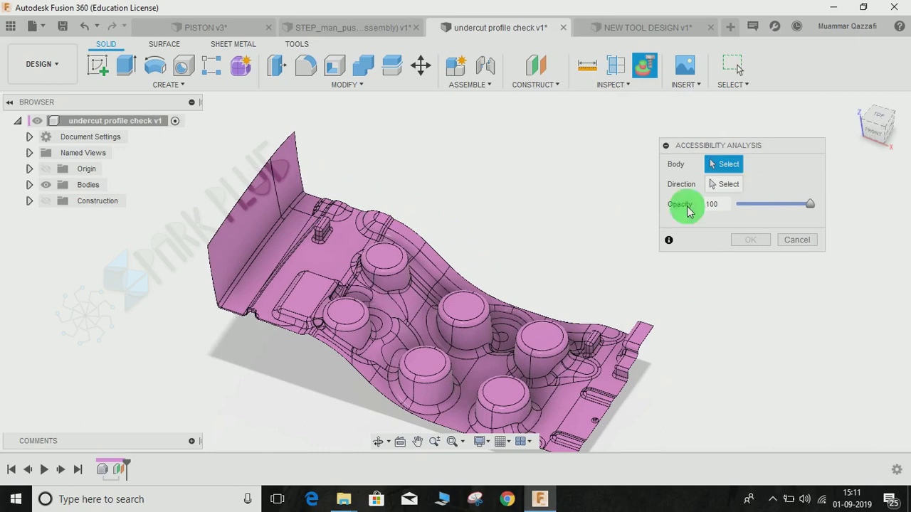
pyautogui.moveTo(625, 207); pyautogui.dragTo(629, 196, button='middle')
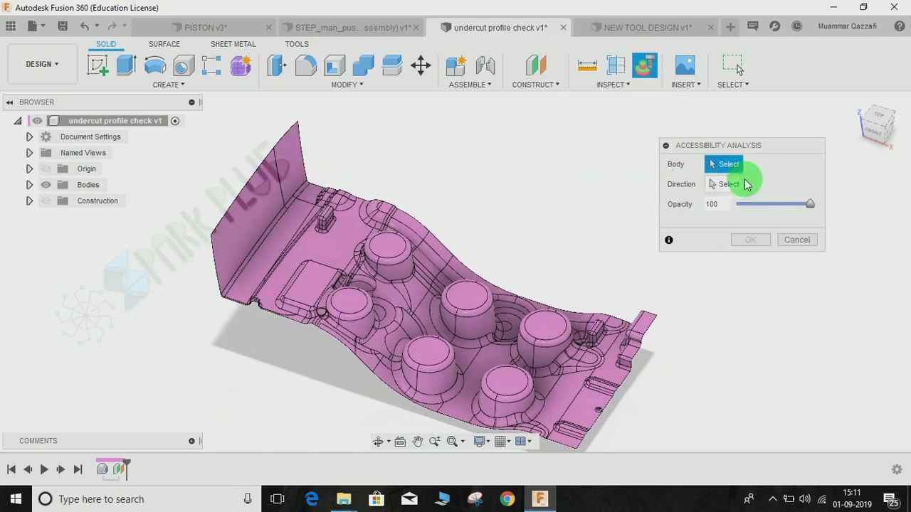
pyautogui.click(719, 187)
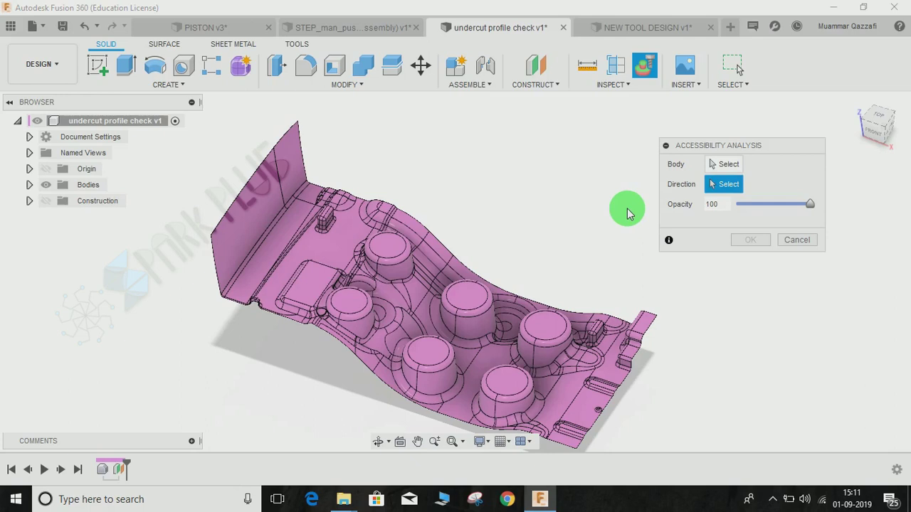
pyautogui.moveTo(602, 184); pyautogui.dragTo(587, 209, button='middle')
pyautogui.moveTo(585, 226); pyautogui.dragTo(590, 208, button='middle')
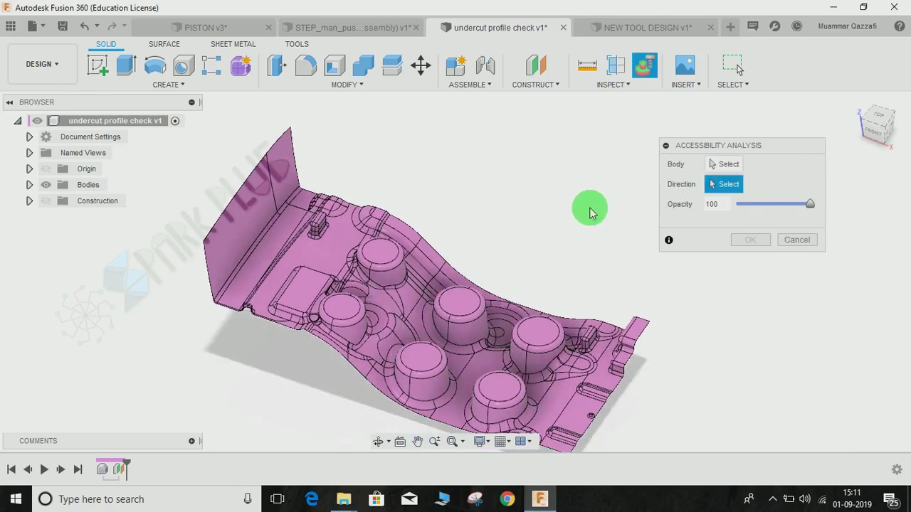
pyautogui.click(797, 239)
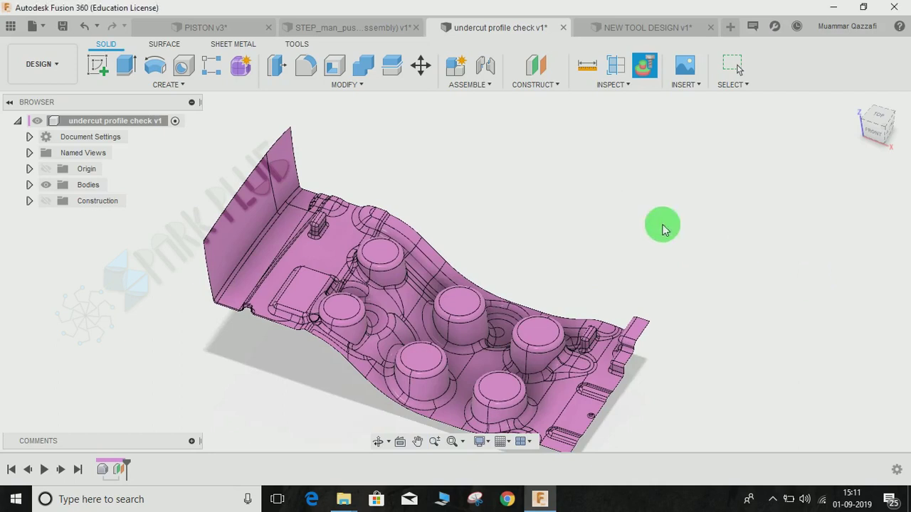
# - Create an offset construction plane above the part from the flat top face of the middle rear boss
pyautogui.click(530, 85)
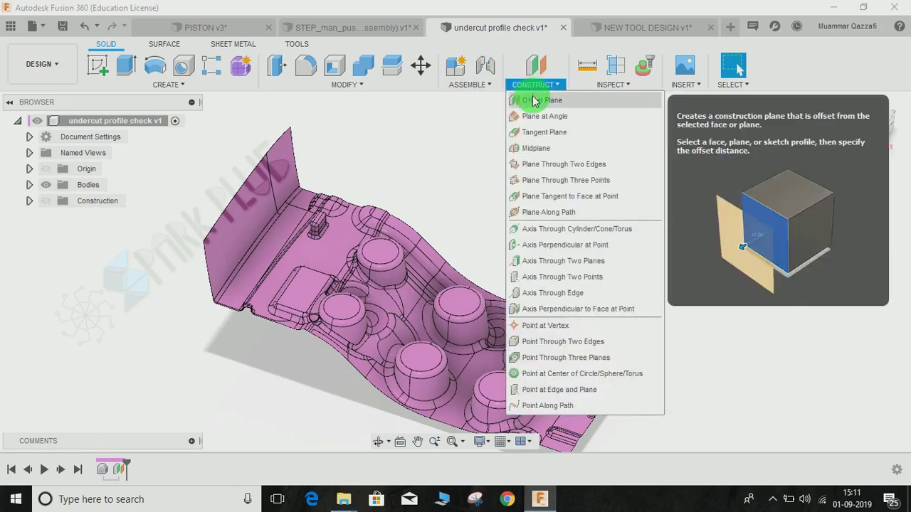
pyautogui.click(535, 99)
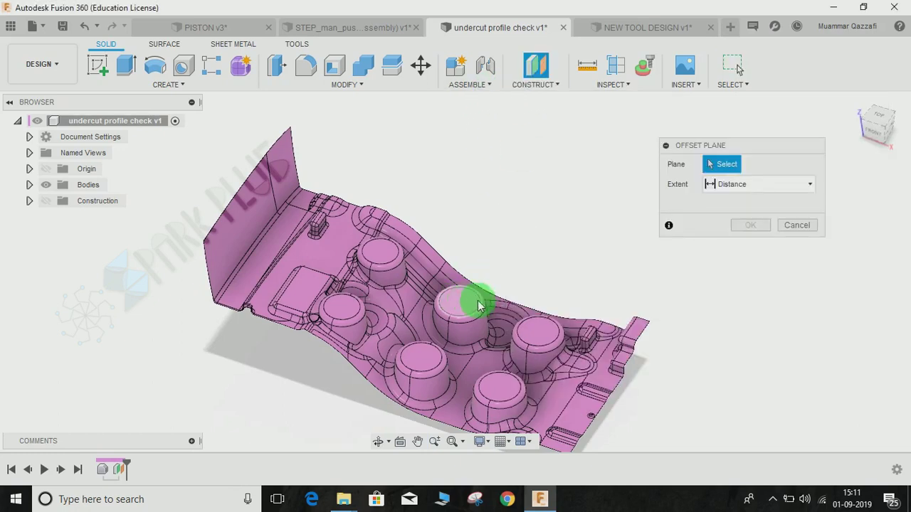
pyautogui.click(467, 306)
pyautogui.moveTo(468, 305); pyautogui.dragTo(491, 122)
pyautogui.click(750, 240)
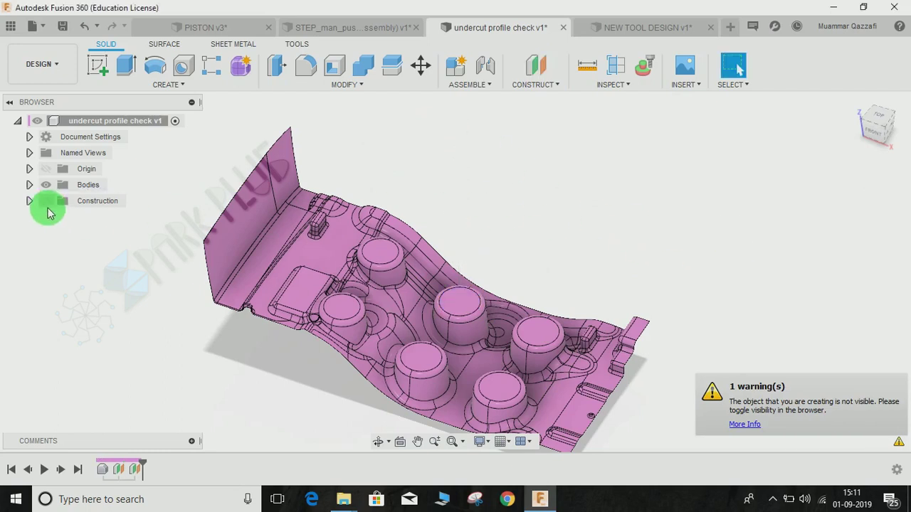
# - Make the construction geometry visible, keeping Plane1 shown above the part and hiding Plane2
pyautogui.click(45, 201)
pyautogui.moveTo(269, 262); pyautogui.dragTo(309, 315, button='middle')
pyautogui.click(486, 171)
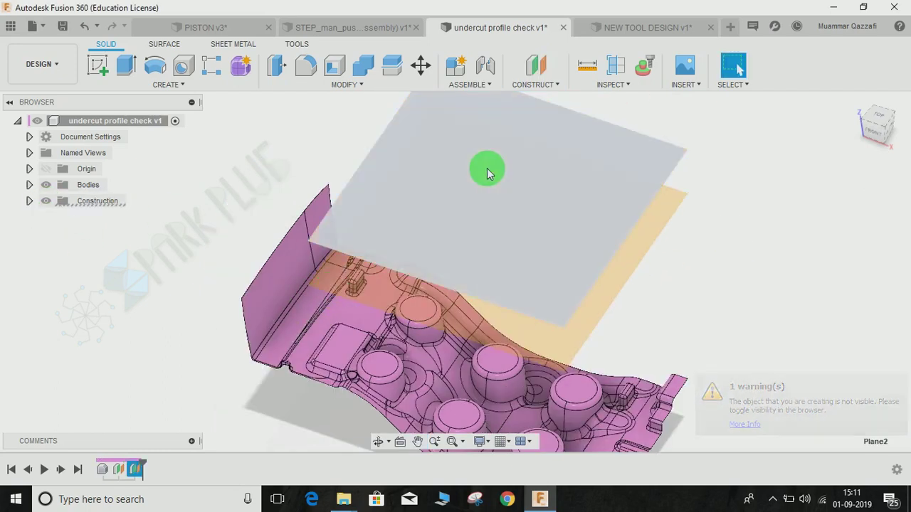
pyautogui.press('v')
pyautogui.click(503, 204)
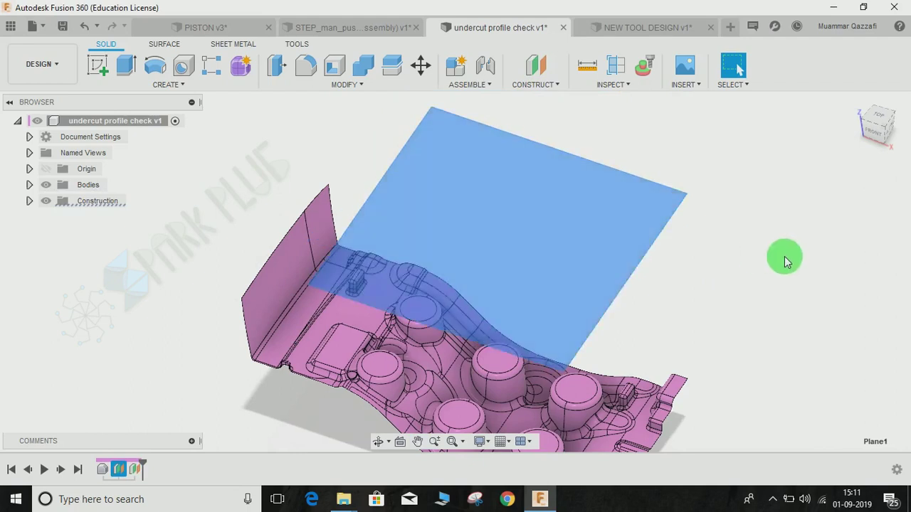
pyautogui.click(76, 240)
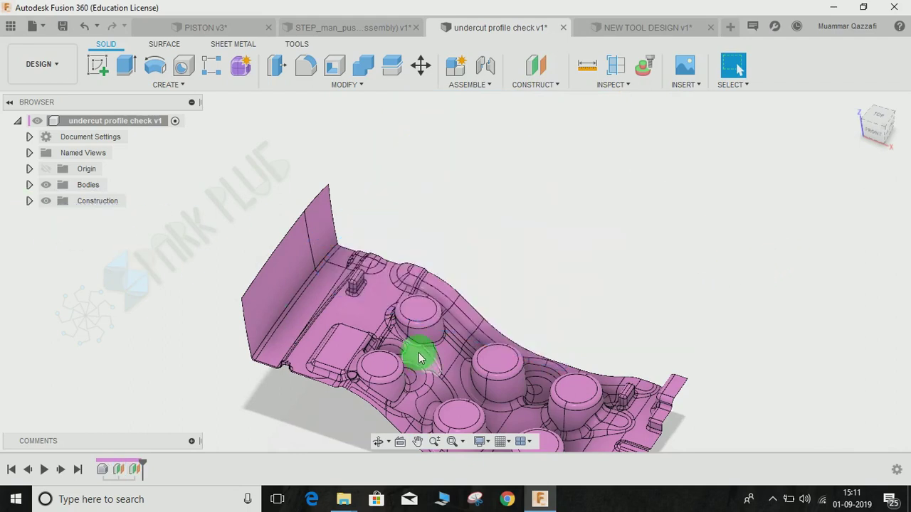
pyautogui.click(29, 200)
pyautogui.click(57, 219)
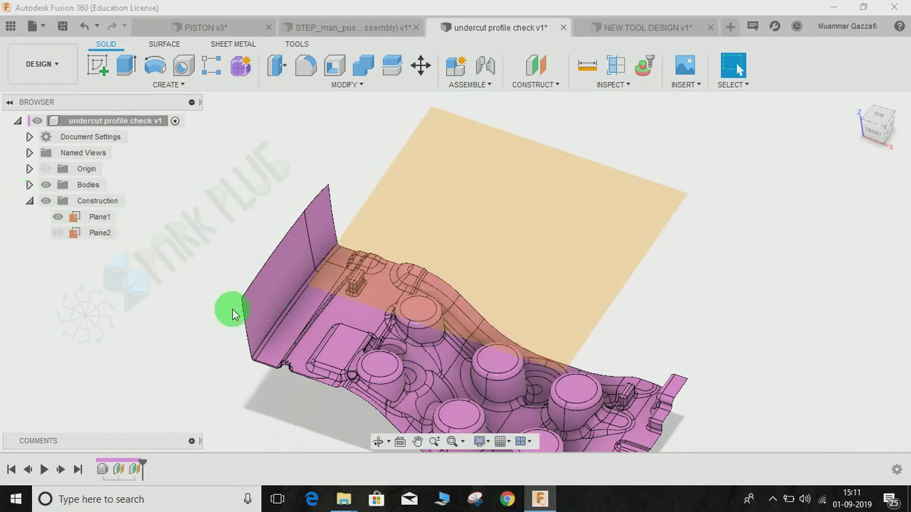
# - Run an Accessibility Analysis on the part body with Plane1 as the direction and 100 opacity
pyautogui.keyDown('shift'); pyautogui.moveTo(529, 342); pyautogui.dragTo(528, 291, button='middle'); pyautogui.keyUp('shift')
pyautogui.keyDown('shift'); pyautogui.moveTo(567, 320); pyautogui.dragTo(543, 319, button='middle'); pyautogui.keyUp('shift')
pyautogui.moveTo(620, 303)
pyautogui.keyDown('shift'); pyautogui.mouseDown(button='middle')
pyautogui.moveTo(604, 324)
pyautogui.moveTo(620, 315)
pyautogui.moveTo(615, 303)
pyautogui.mouseUp(button='middle'); pyautogui.keyUp('shift')
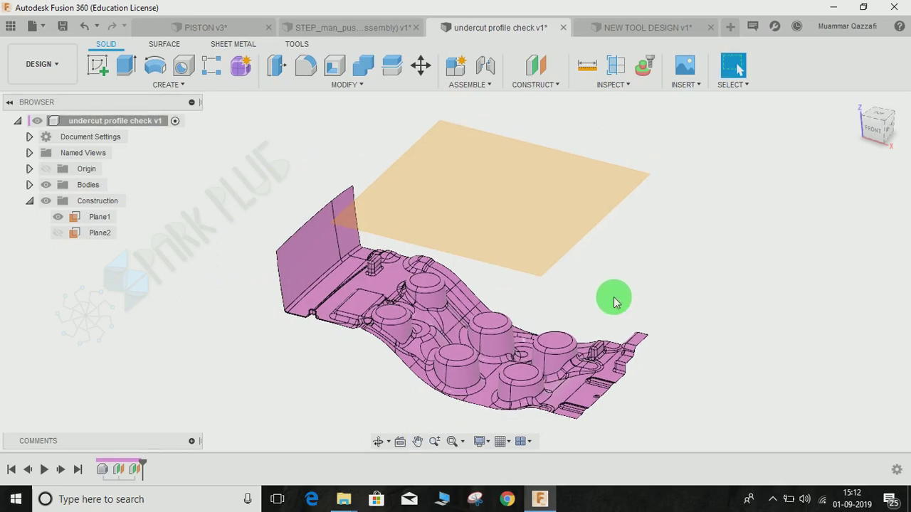
pyautogui.click(642, 72)
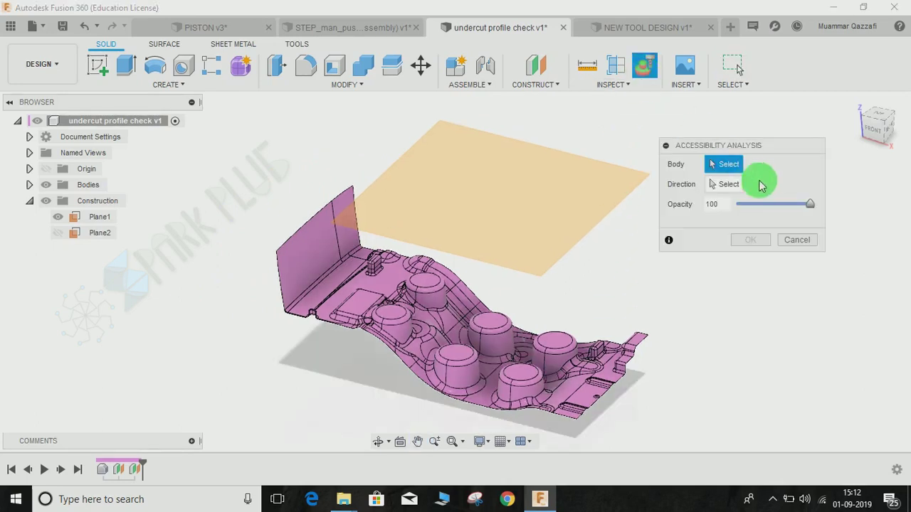
pyautogui.click(384, 276)
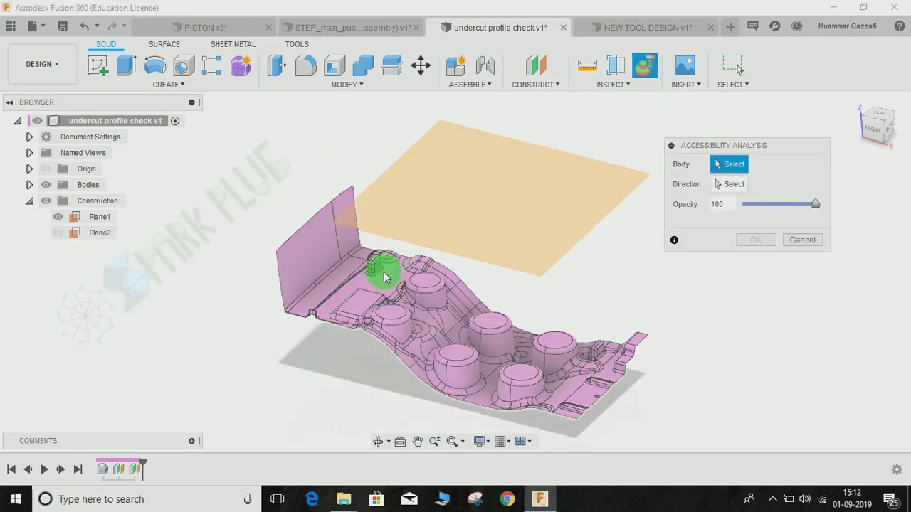
pyautogui.click(300, 260)
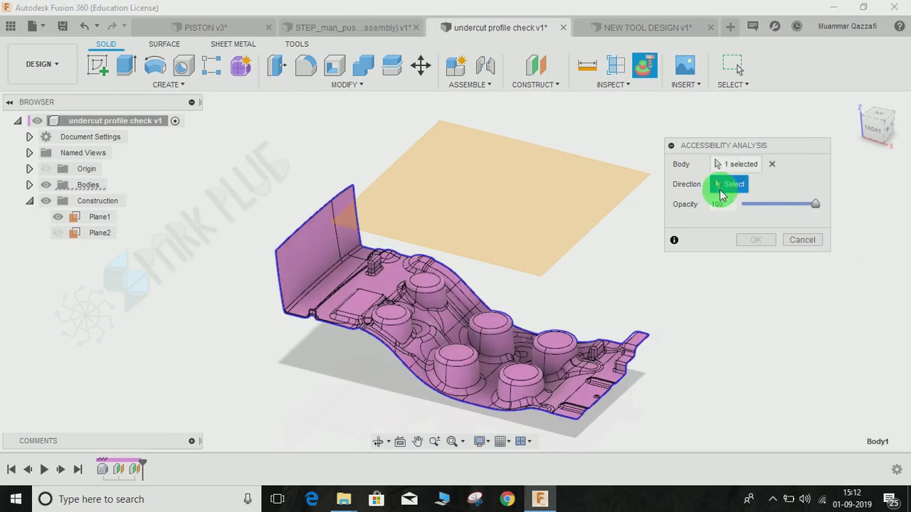
pyautogui.click(596, 185)
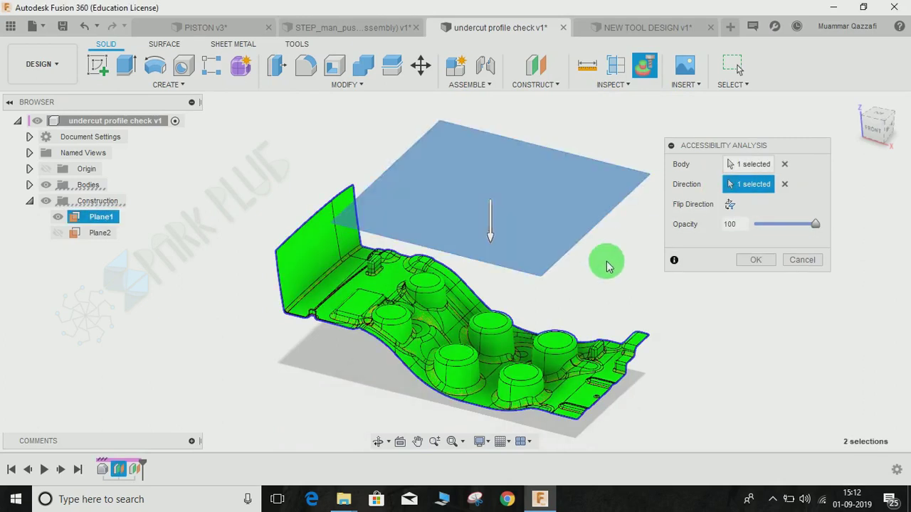
pyautogui.moveTo(815, 225)
pyautogui.mouseDown()
pyautogui.moveTo(764, 225)
pyautogui.moveTo(787, 237)
pyautogui.moveTo(814, 226)
pyautogui.mouseUp()
pyautogui.click(756, 260)
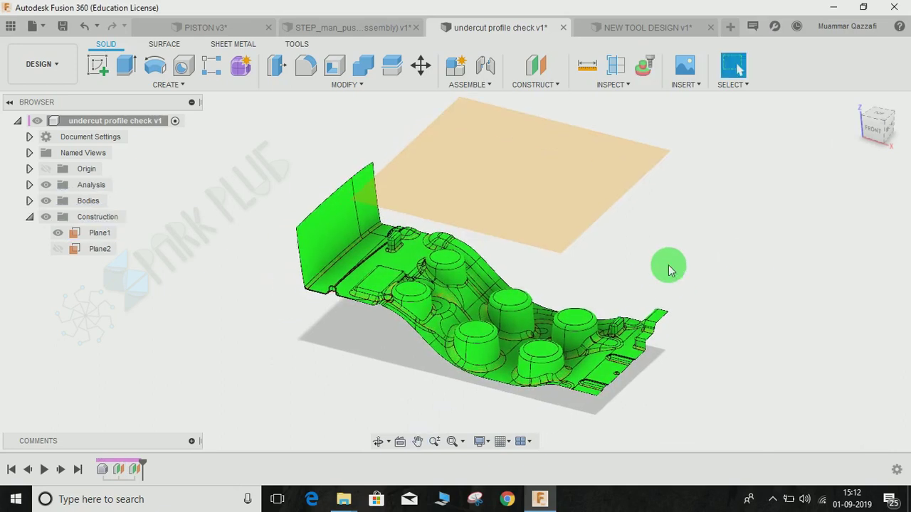
# - Examine the accessibility colours on the part's upper side, including straight from the top view
pyautogui.keyDown('shift'); pyautogui.moveTo(502, 314); pyautogui.dragTo(506, 323, button='middle'); pyautogui.keyUp('shift')
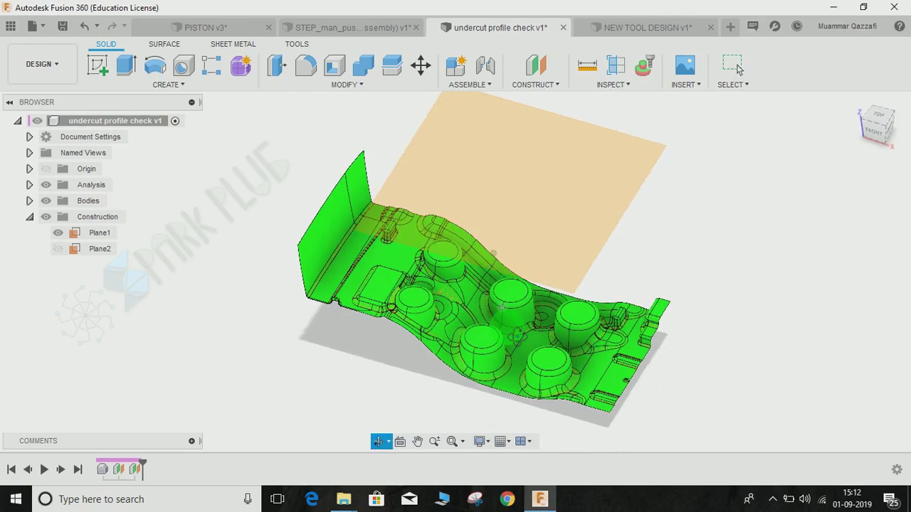
pyautogui.keyDown('shift'); pyautogui.moveTo(487, 276); pyautogui.dragTo(501, 333, button='middle'); pyautogui.keyUp('shift')
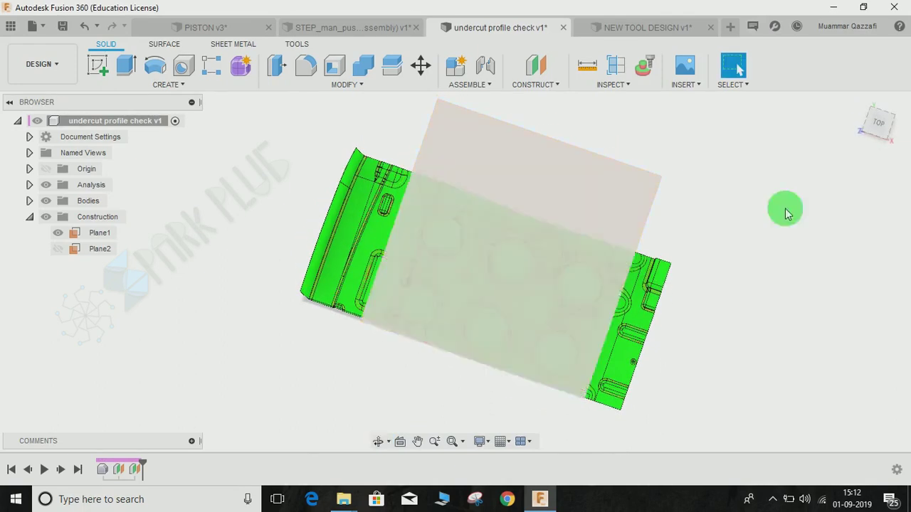
pyautogui.click(877, 125)
pyautogui.scroll(-3, 802, 232)
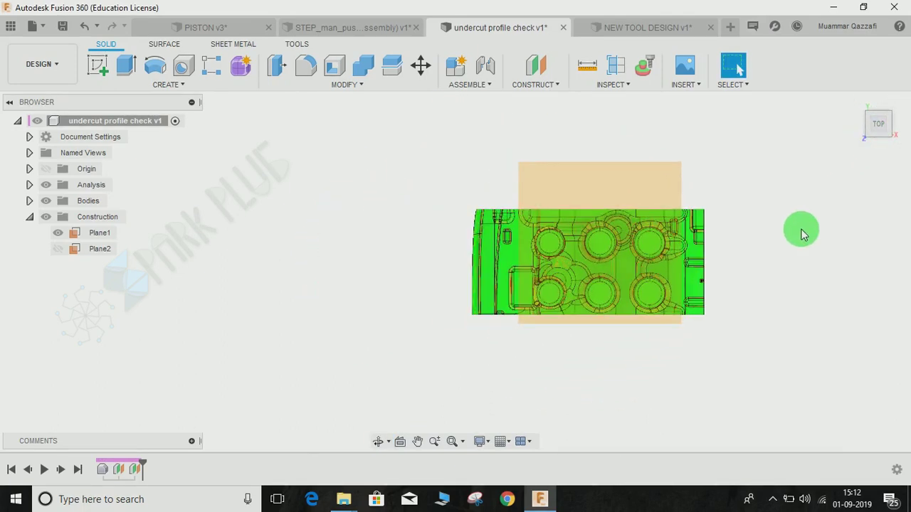
pyautogui.scroll(5, 589, 249)
pyautogui.click(590, 248)
pyautogui.click(813, 249)
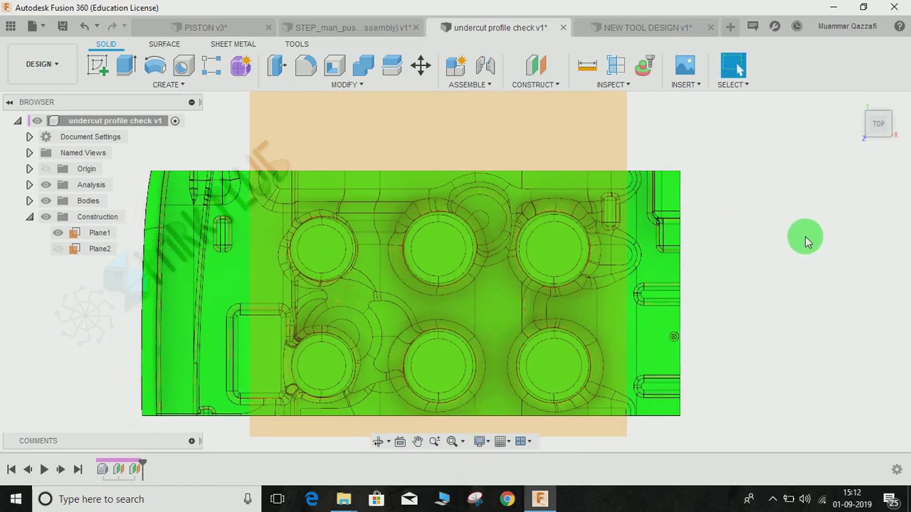
pyautogui.moveTo(807, 242); pyautogui.dragTo(870, 211, button='middle')
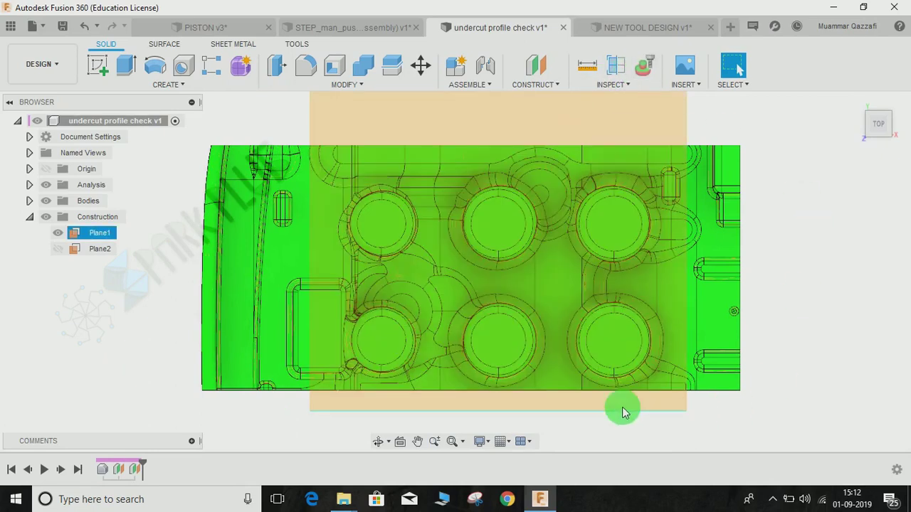
pyautogui.scroll(4, 617, 399)
pyautogui.scroll(-5, 614, 397)
pyautogui.scroll(-4, 590, 410)
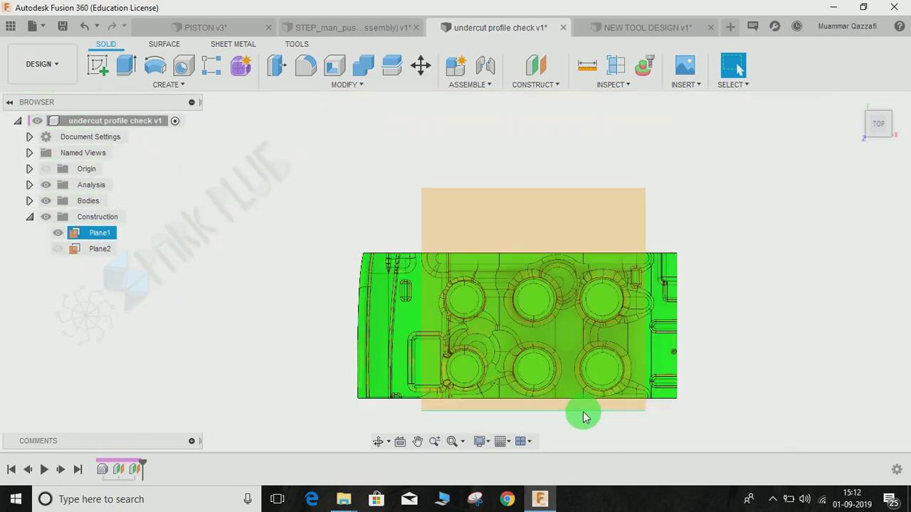
# - Examine the accessibility colours on the underside of the part and compare them with the upper side
pyautogui.moveTo(535, 370); pyautogui.dragTo(497, 305, button='middle')
pyautogui.keyDown('shift'); pyautogui.moveTo(496, 388); pyautogui.dragTo(493, 324, button='middle'); pyautogui.keyUp('shift')
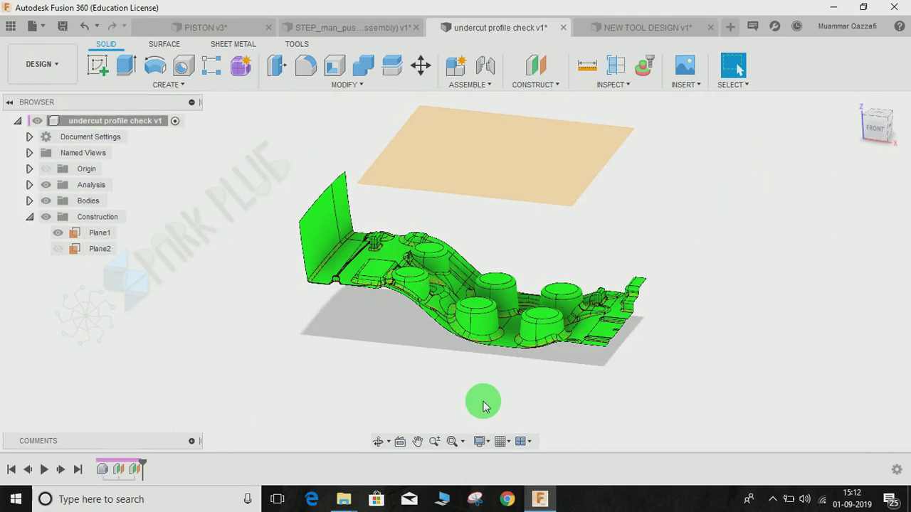
pyautogui.moveTo(476, 402)
pyautogui.mouseDown(button='middle')
pyautogui.moveTo(478, 413)
pyautogui.moveTo(480, 392)
pyautogui.mouseUp(button='middle')
pyautogui.moveTo(479, 392); pyautogui.dragTo(465, 320)
pyautogui.press('Escape')
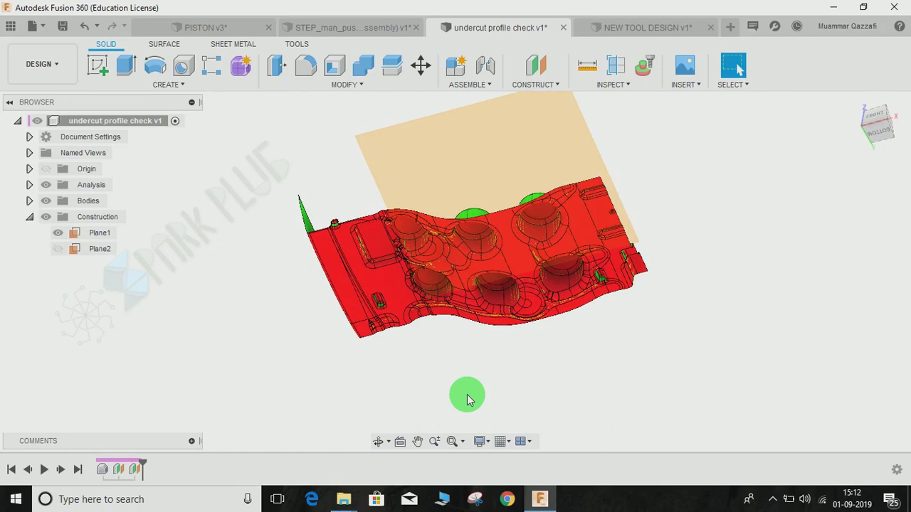
pyautogui.moveTo(467, 364)
pyautogui.keyDown('shift'); pyautogui.mouseDown(button='middle')
pyautogui.moveTo(467, 441)
pyautogui.moveTo(466, 370)
pyautogui.moveTo(460, 380)
pyautogui.mouseUp(button='middle'); pyautogui.keyUp('shift')
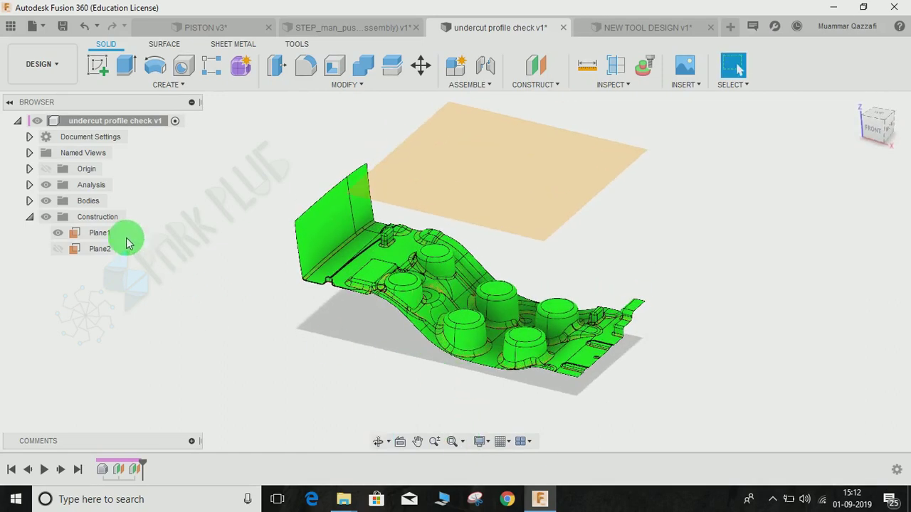
# - Undo the accessibility analysis on the part body
pyautogui.hotkey('ctrl', 'z')
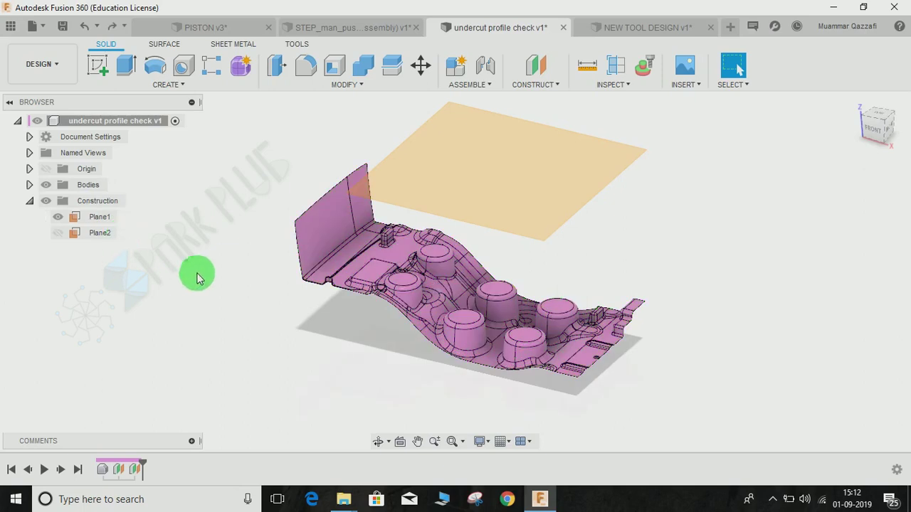
pyautogui.moveTo(262, 284); pyautogui.dragTo(239, 301, button='middle')
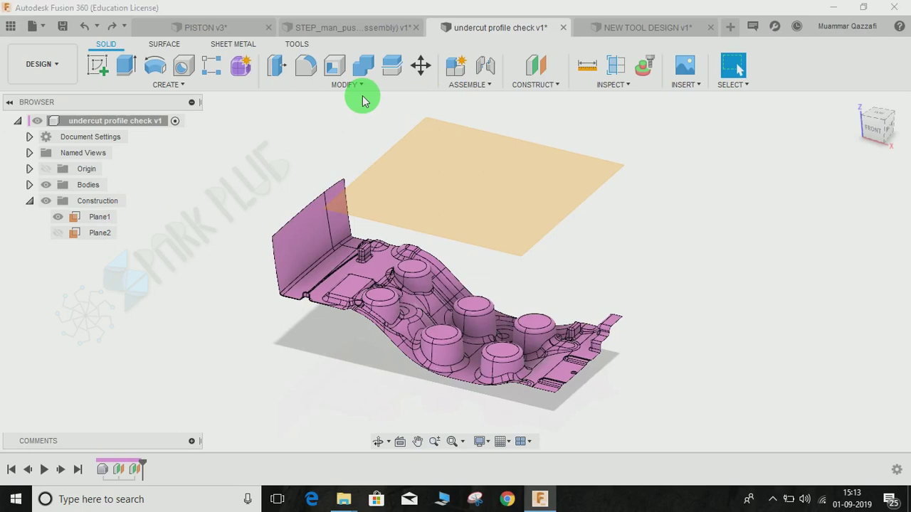
# - Rotate the part body 10 degrees about the X axis with Move/Copy
pyautogui.press('m')
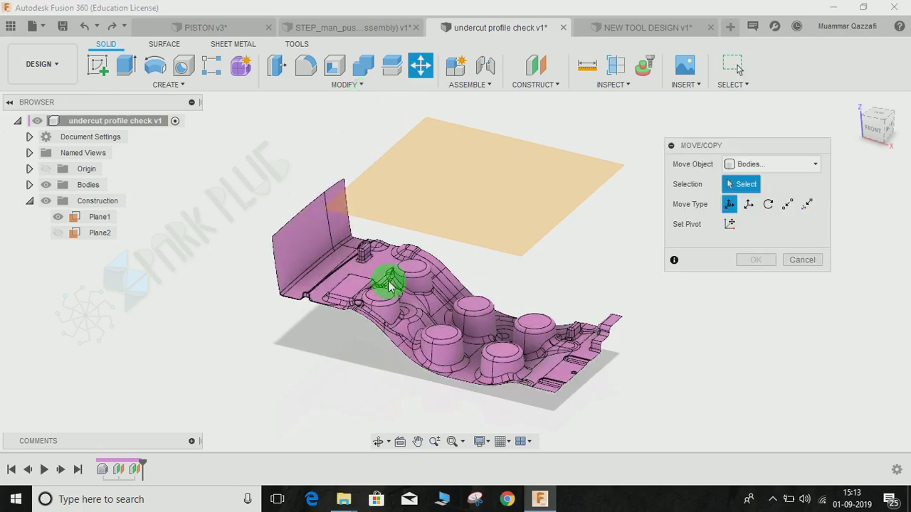
pyautogui.click(400, 289)
pyautogui.click(393, 280)
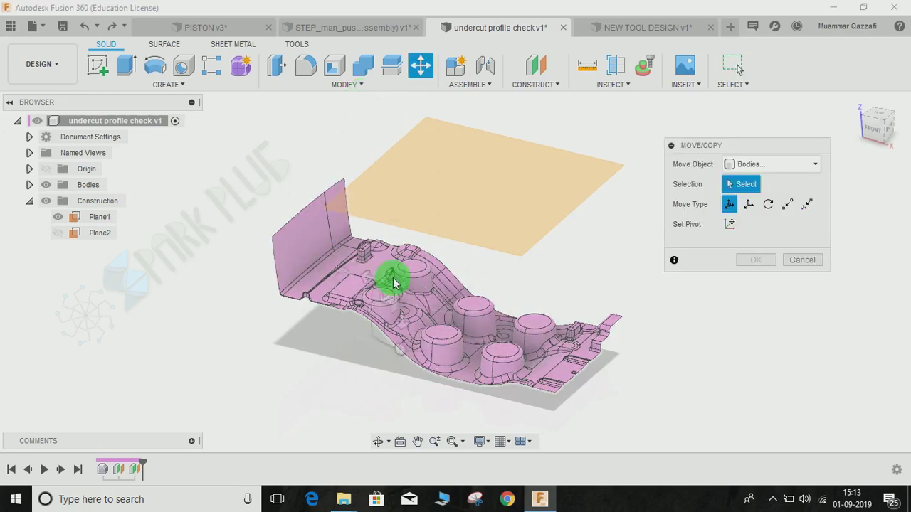
pyautogui.click(338, 273)
pyautogui.click(444, 335)
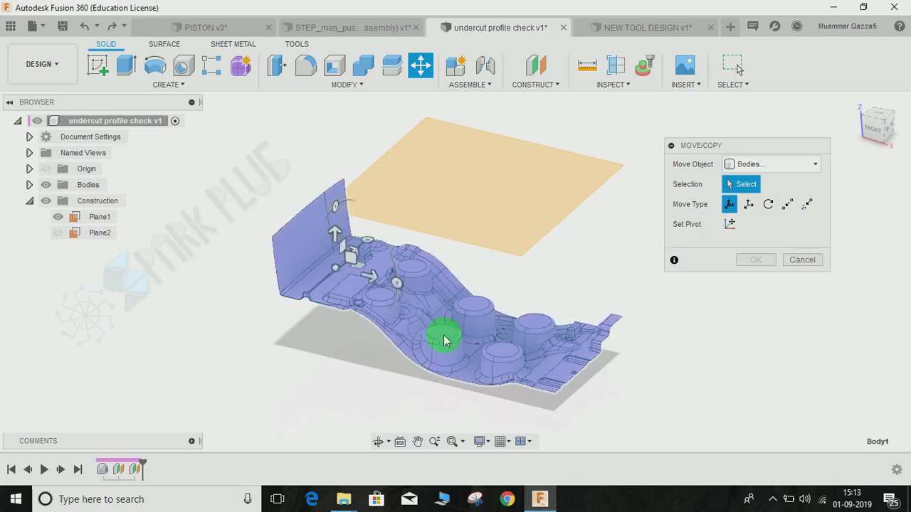
pyautogui.moveTo(342, 208)
pyautogui.mouseDown()
pyautogui.moveTo(340, 193)
pyautogui.moveTo(337, 225)
pyautogui.mouseUp()
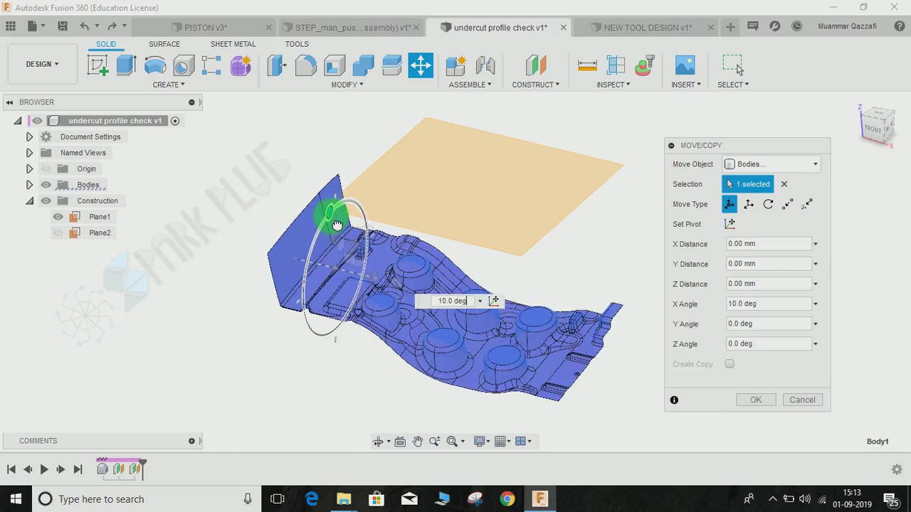
pyautogui.click(754, 400)
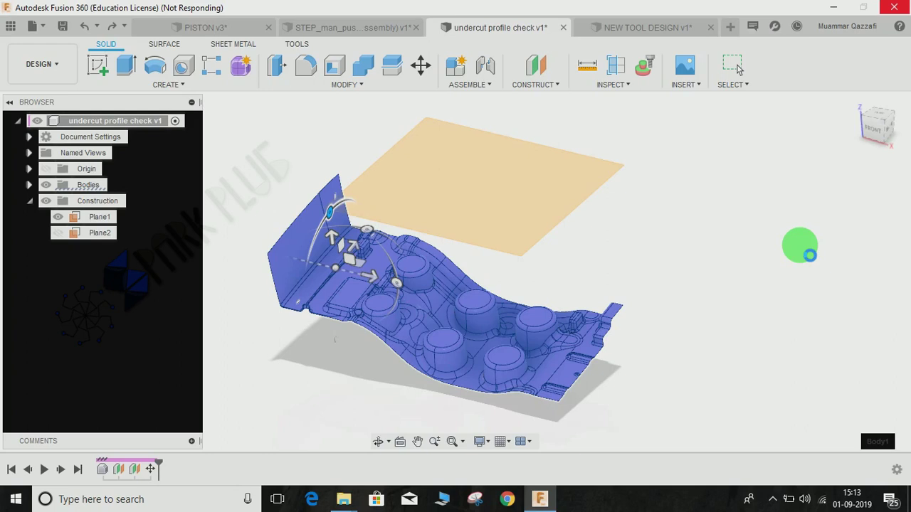
pyautogui.click(799, 249)
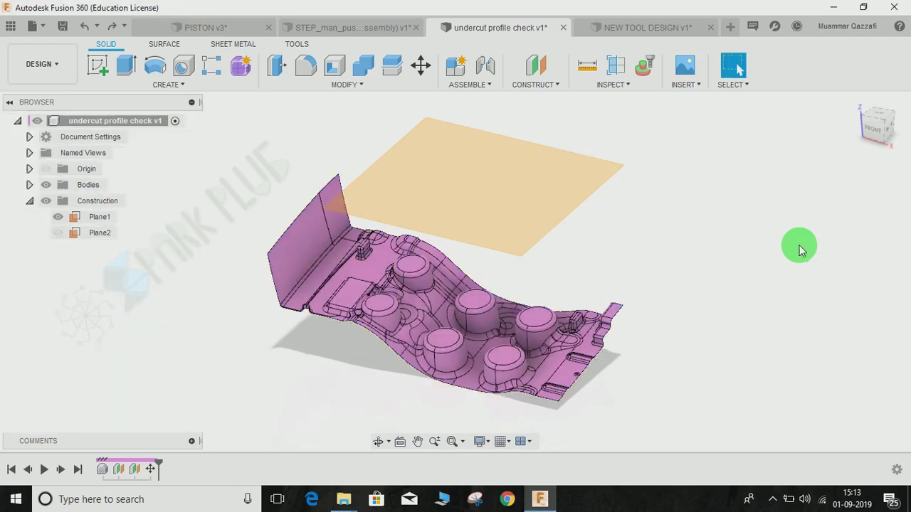
# - Run an Accessibility Analysis on the tilted part body with Plane1 as the direction and 100 opacity
pyautogui.click(644, 70)
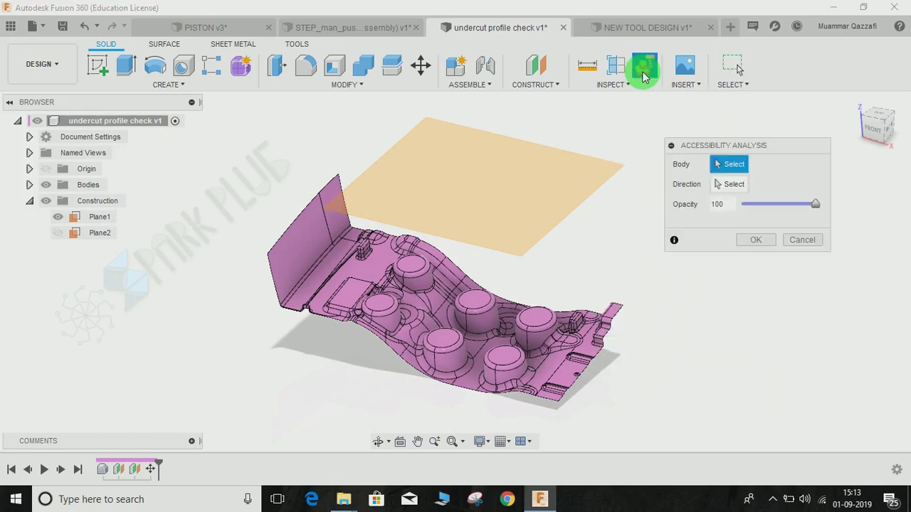
pyautogui.moveTo(759, 142); pyautogui.dragTo(737, 151)
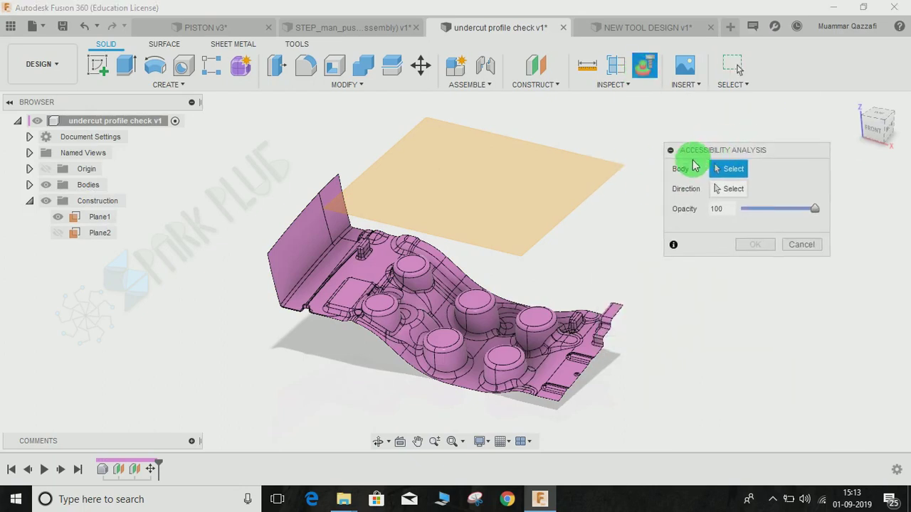
pyautogui.click(313, 251)
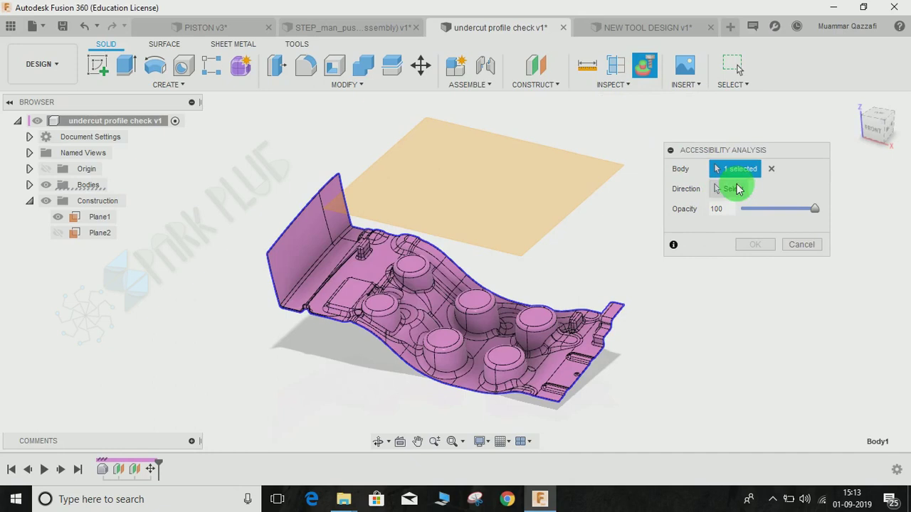
pyautogui.click(730, 188)
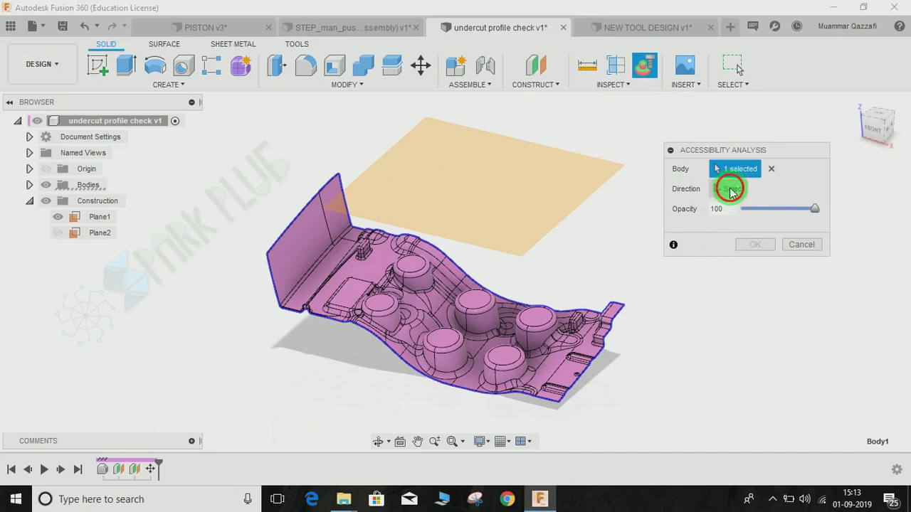
pyautogui.click(532, 182)
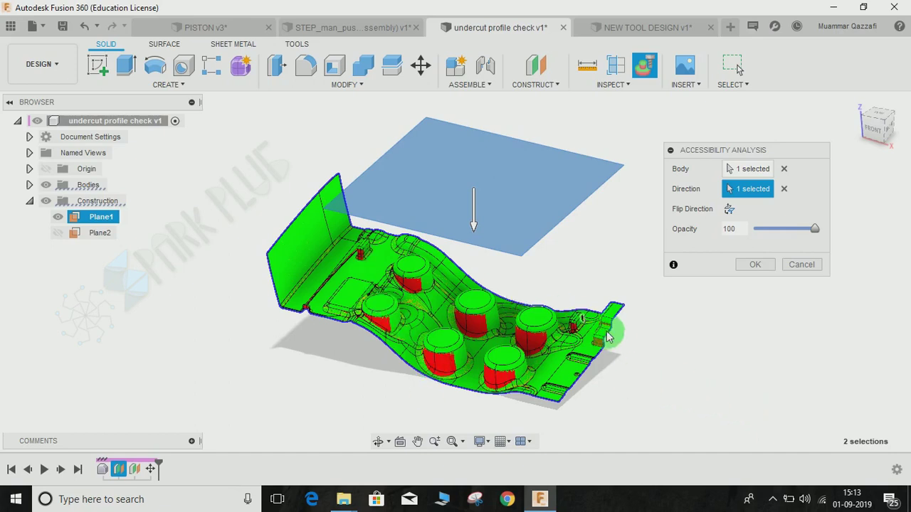
pyautogui.moveTo(592, 393); pyautogui.dragTo(582, 383, button='middle')
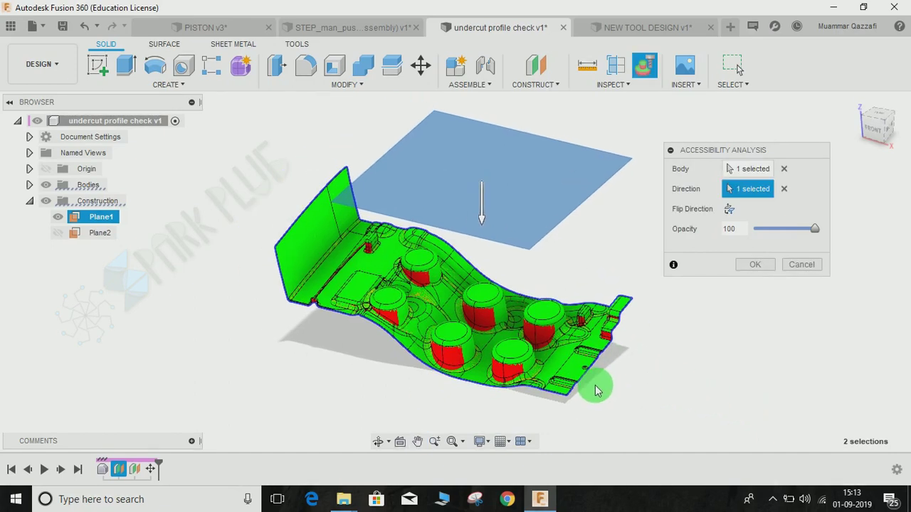
pyautogui.click(753, 264)
# - Hide all construction planes and collapse their folder in the browser
pyautogui.click(479, 189)
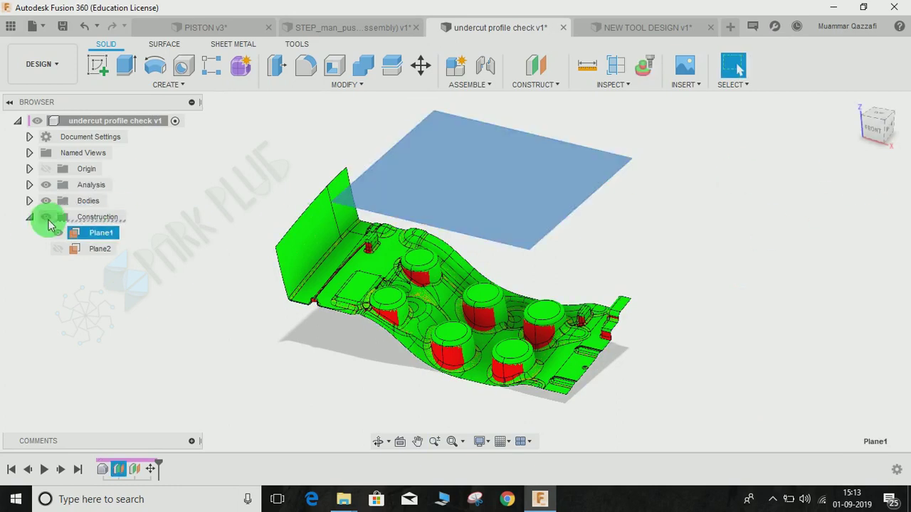
pyautogui.click(45, 217)
pyautogui.click(27, 215)
pyautogui.click(623, 184)
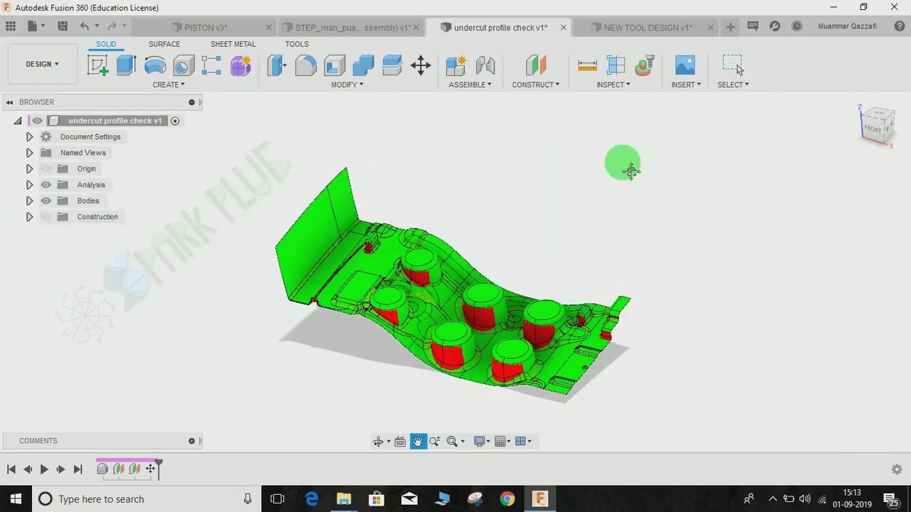
# - Examine the accessibility colours on the tilted part's raised bosses, from an angle and straight from the top view
pyautogui.moveTo(623, 164); pyautogui.dragTo(627, 155, button='middle')
pyautogui.scroll(3, 627, 155)
pyautogui.moveTo(540, 254); pyautogui.dragTo(619, 191, button='middle')
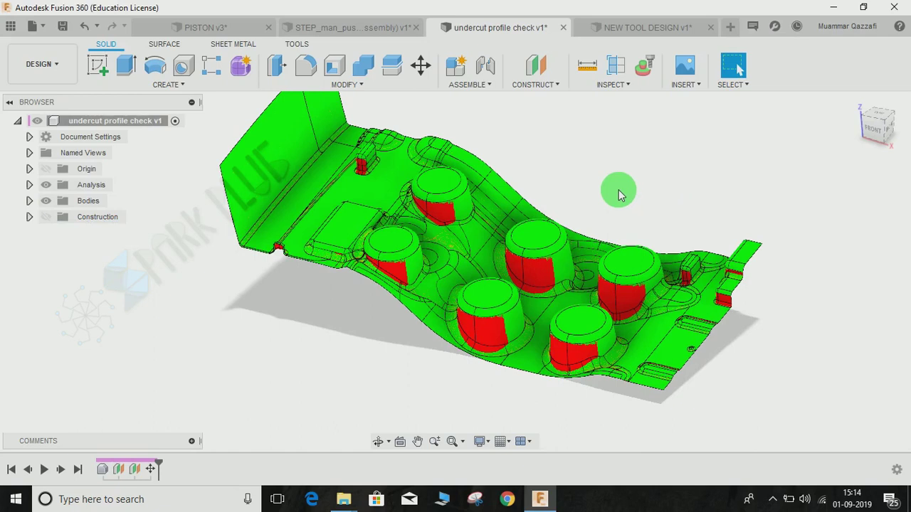
pyautogui.click(886, 118)
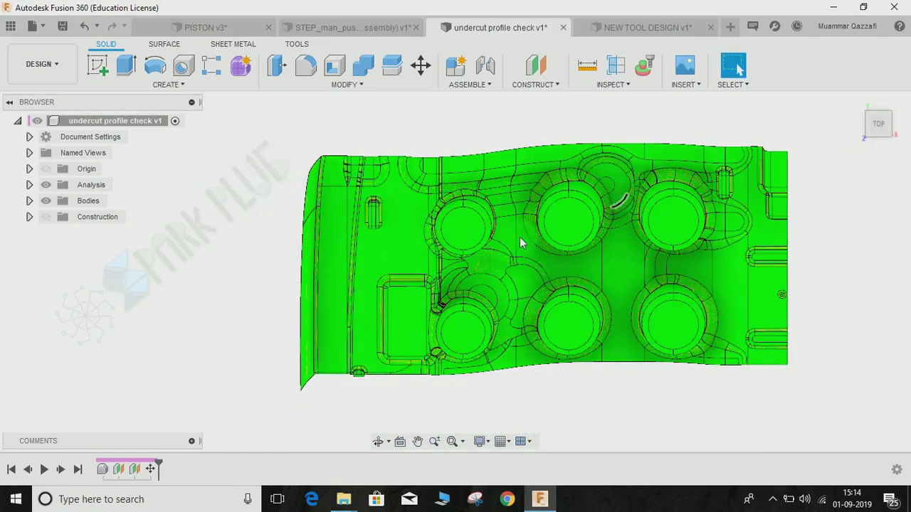
pyautogui.scroll(3, 395, 302)
pyautogui.moveTo(665, 356); pyautogui.dragTo(498, 379, button='middle')
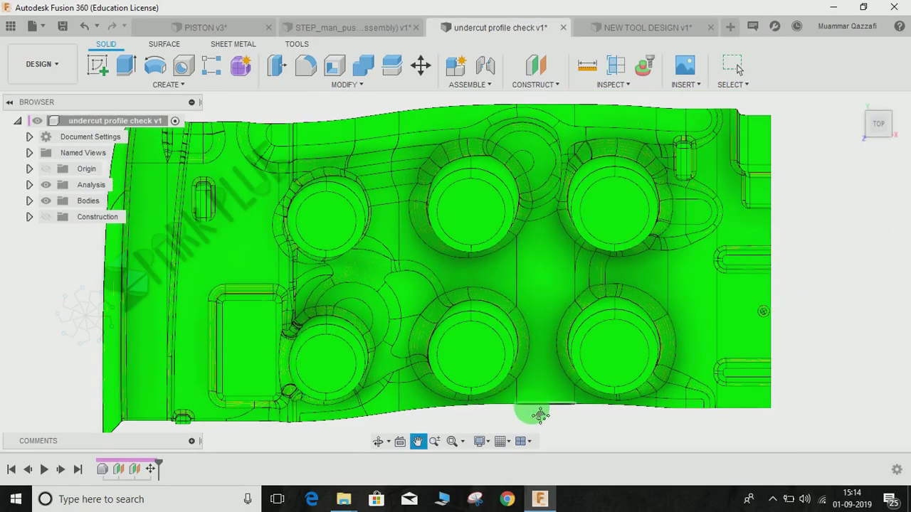
pyautogui.moveTo(541, 416); pyautogui.dragTo(549, 426, button='middle')
pyautogui.keyDown('shift'); pyautogui.moveTo(516, 369); pyautogui.dragTo(491, 285, button='middle'); pyautogui.keyUp('shift')
pyautogui.scroll(2, 618, 283)
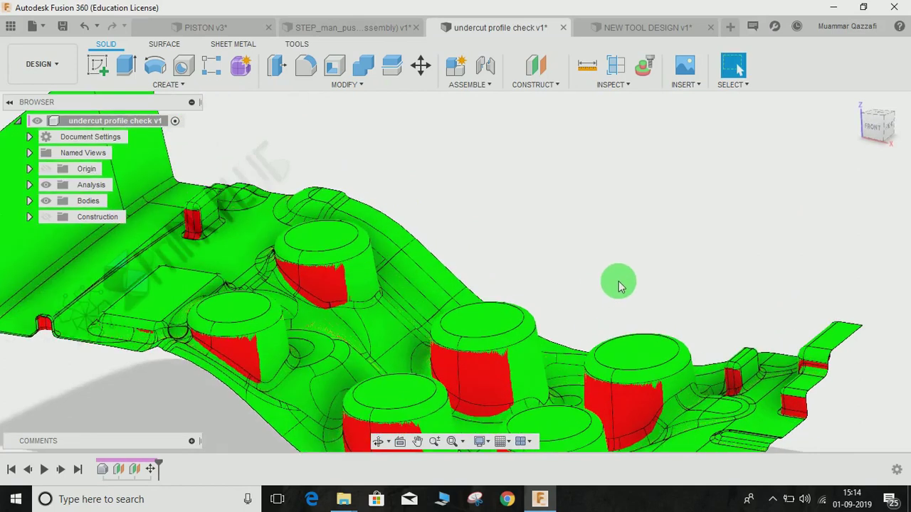
pyautogui.scroll(-2, 619, 282)
pyautogui.moveTo(618, 282); pyautogui.dragTo(640, 256, button='middle')
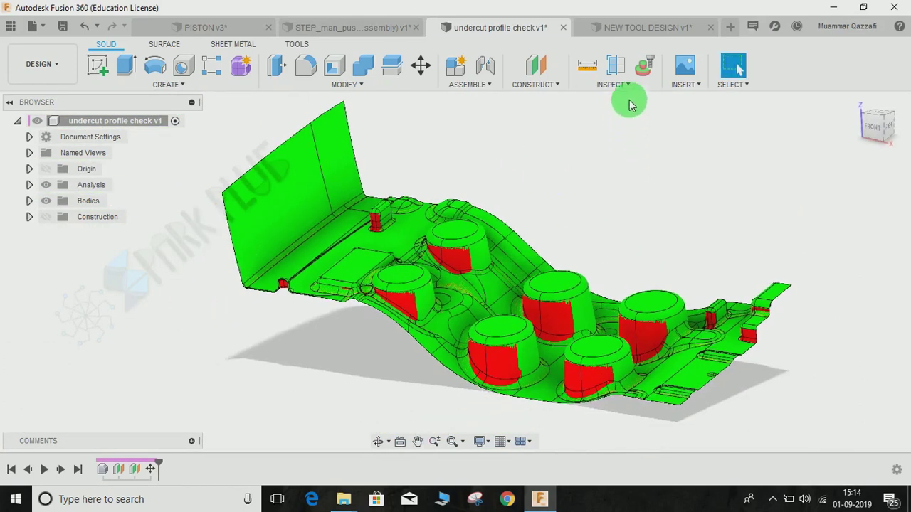
# - Switch to the NEW TOOL DESIGN document and examine the tool's cavity and recessed side wall
pyautogui.click(641, 28)
pyautogui.keyDown('shift'); pyautogui.moveTo(616, 204); pyautogui.dragTo(694, 240, button='middle'); pyautogui.keyUp('shift')
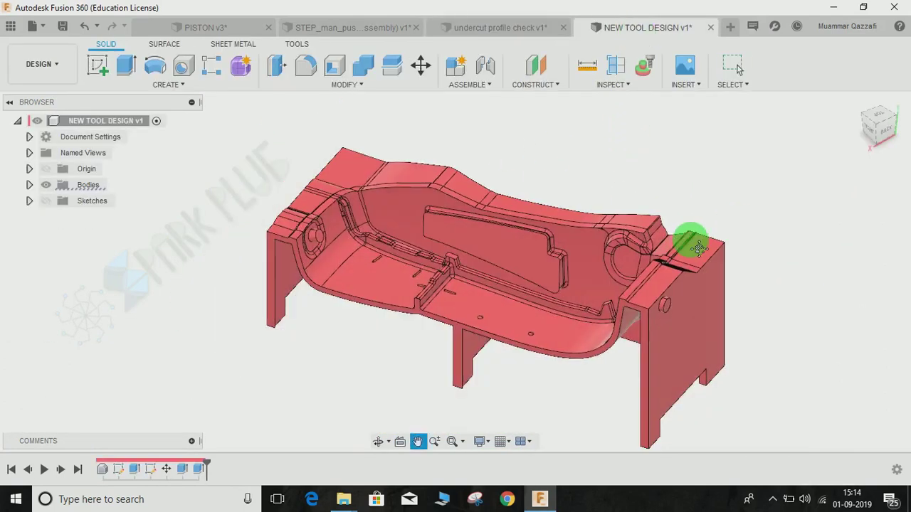
pyautogui.keyDown('shift'); pyautogui.moveTo(591, 260); pyautogui.dragTo(221, 237, button='middle'); pyautogui.keyUp('shift')
pyautogui.click(505, 269)
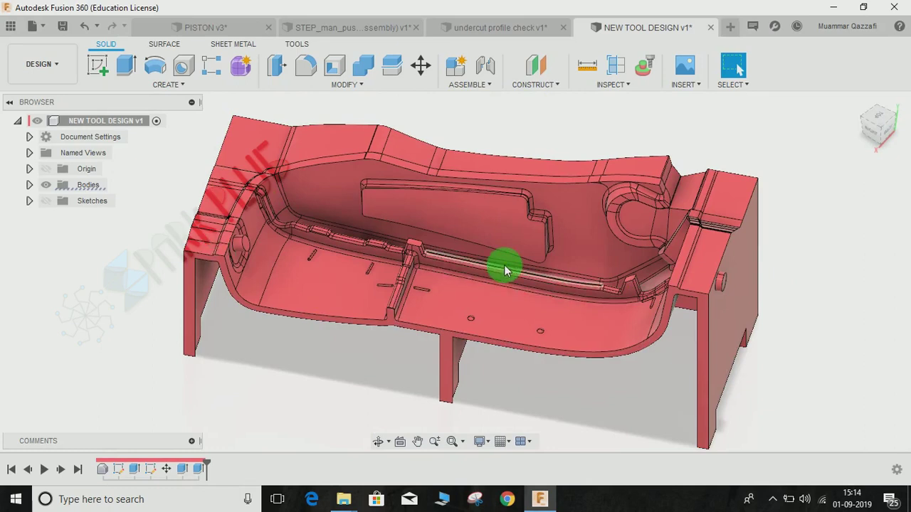
pyautogui.moveTo(494, 211); pyautogui.dragTo(502, 240, button='middle')
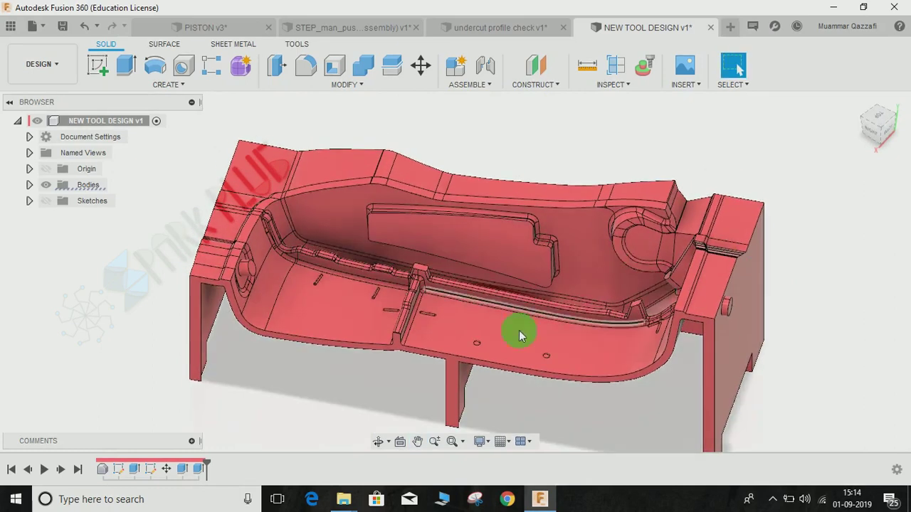
pyautogui.moveTo(494, 271); pyautogui.dragTo(476, 284, button='middle')
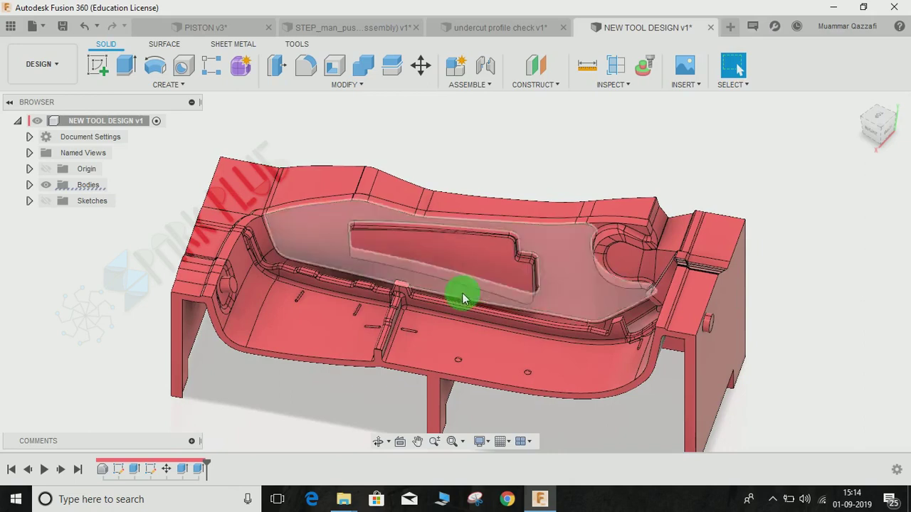
pyautogui.moveTo(462, 294); pyautogui.dragTo(473, 265, button='middle')
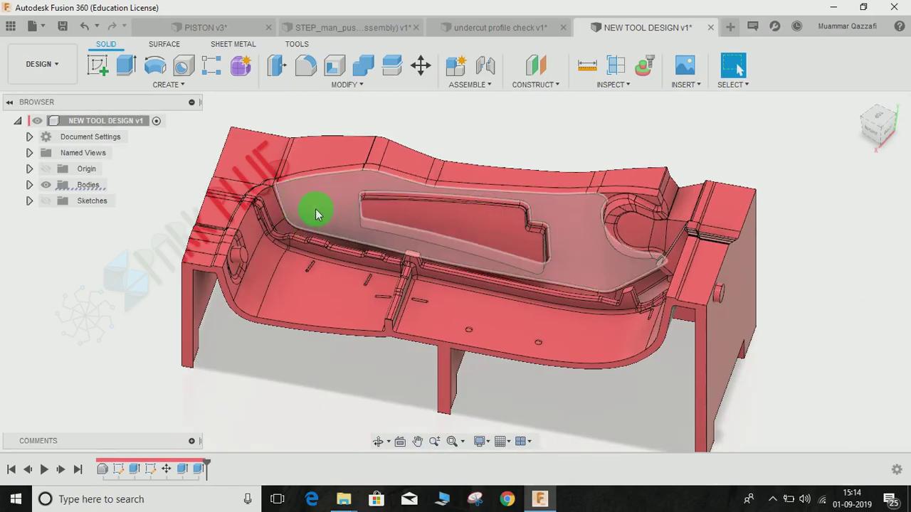
# - Examine the tool from the top view, looking closely along the cavity's side wall and pockets for hidden undercut faces
pyautogui.click(879, 120)
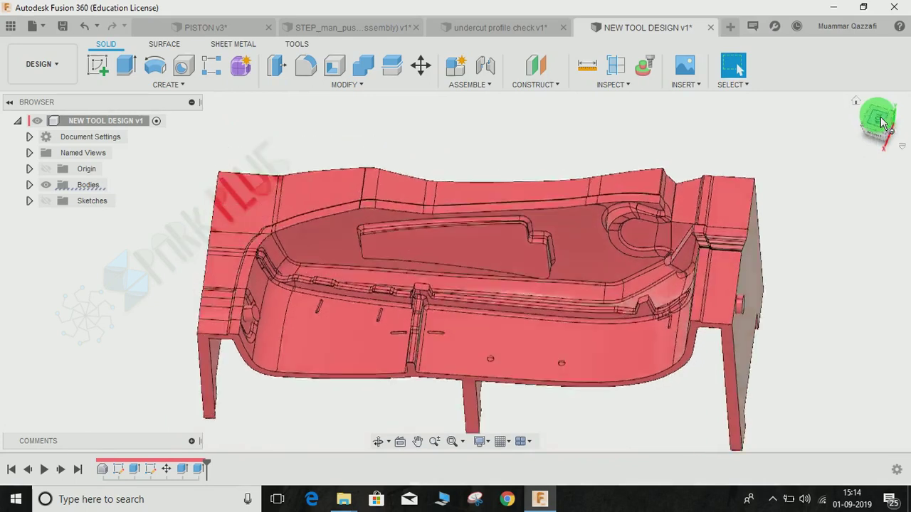
pyautogui.moveTo(592, 343); pyautogui.dragTo(529, 267, button='middle')
pyautogui.scroll(-2, 318, 356)
pyautogui.scroll(3, 341, 306)
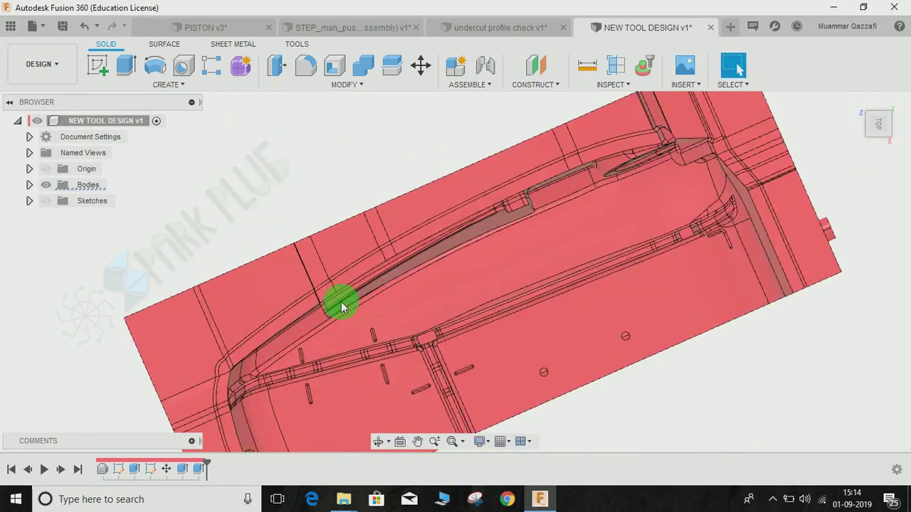
pyautogui.scroll(3, 342, 307)
pyautogui.moveTo(443, 286); pyautogui.dragTo(175, 385, button='middle')
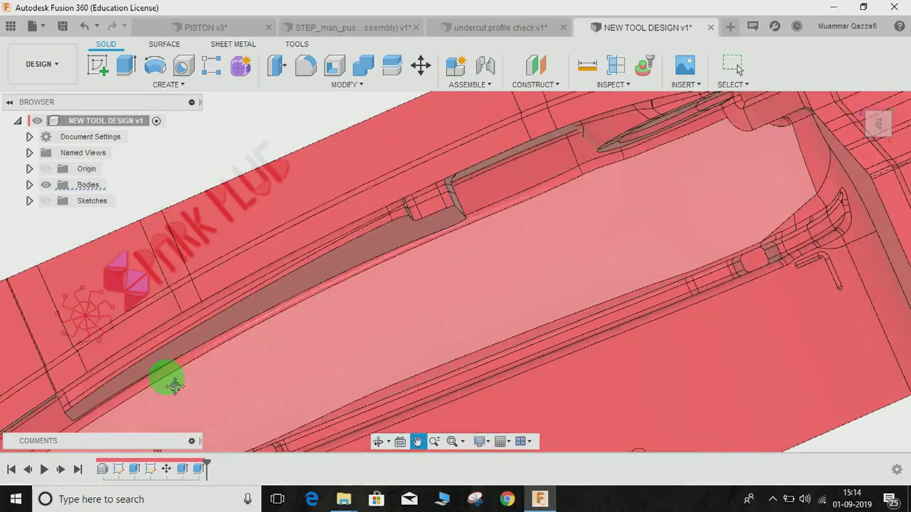
pyautogui.moveTo(695, 154); pyautogui.dragTo(442, 235, button='middle')
pyautogui.scroll(4, 452, 199)
pyautogui.scroll(-1, 449, 201)
pyautogui.scroll(1, 354, 223)
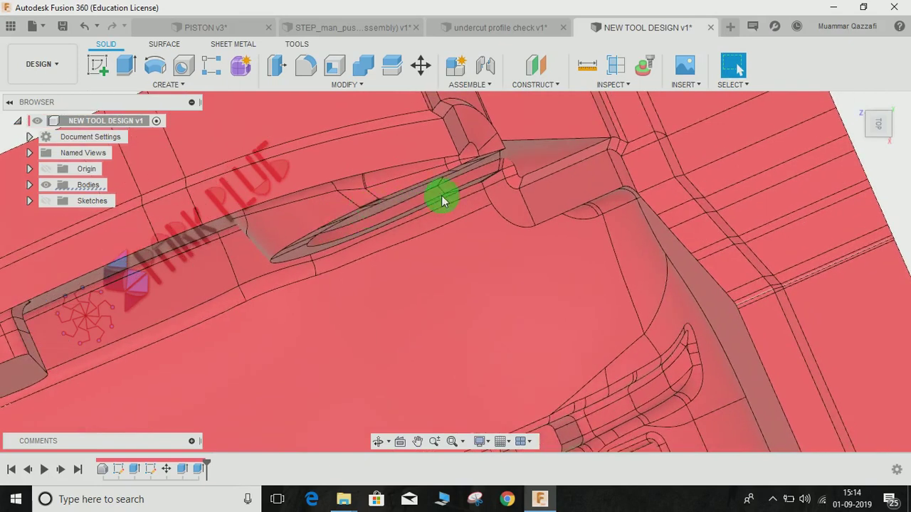
pyautogui.scroll(2, 441, 195)
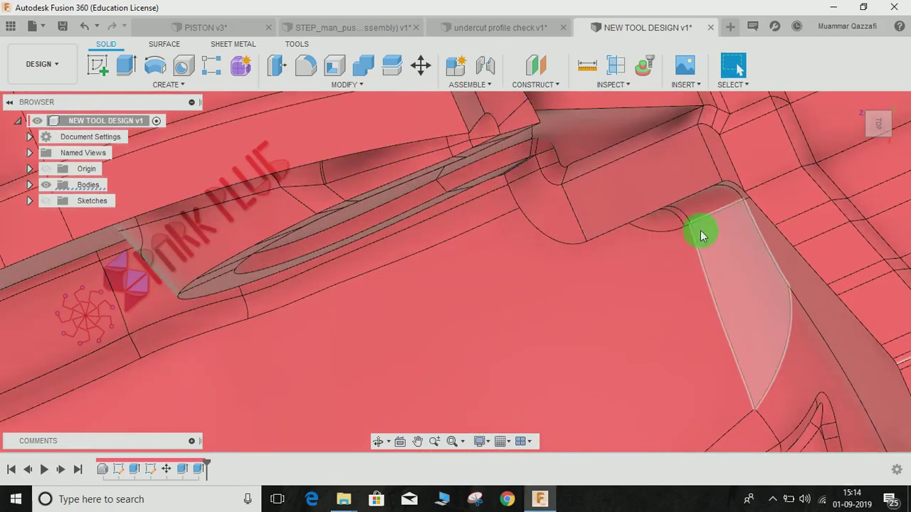
pyautogui.scroll(1, 700, 230)
pyautogui.scroll(1, 534, 274)
pyautogui.scroll(-3, 455, 282)
pyautogui.moveTo(143, 339); pyautogui.dragTo(416, 274, button='middle')
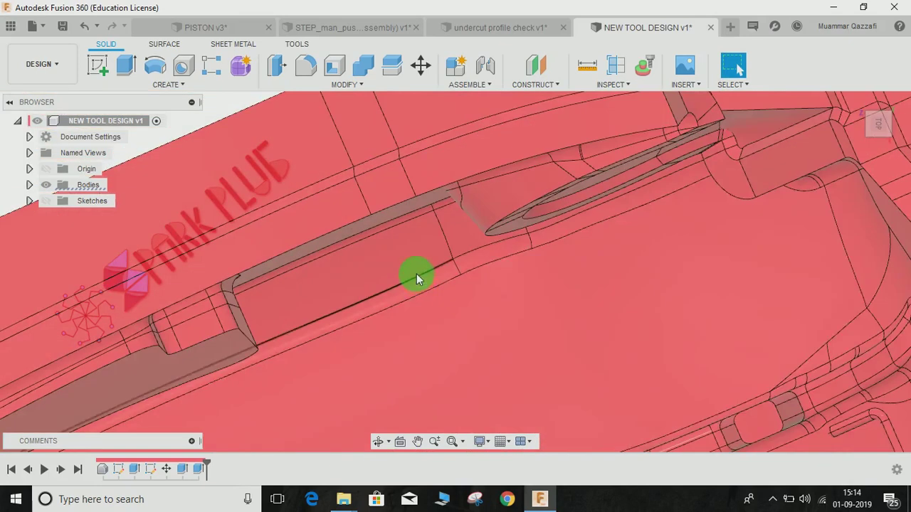
pyautogui.scroll(-4, 416, 274)
pyautogui.scroll(-2, 427, 326)
pyautogui.moveTo(427, 327); pyautogui.dragTo(538, 296, button='middle')
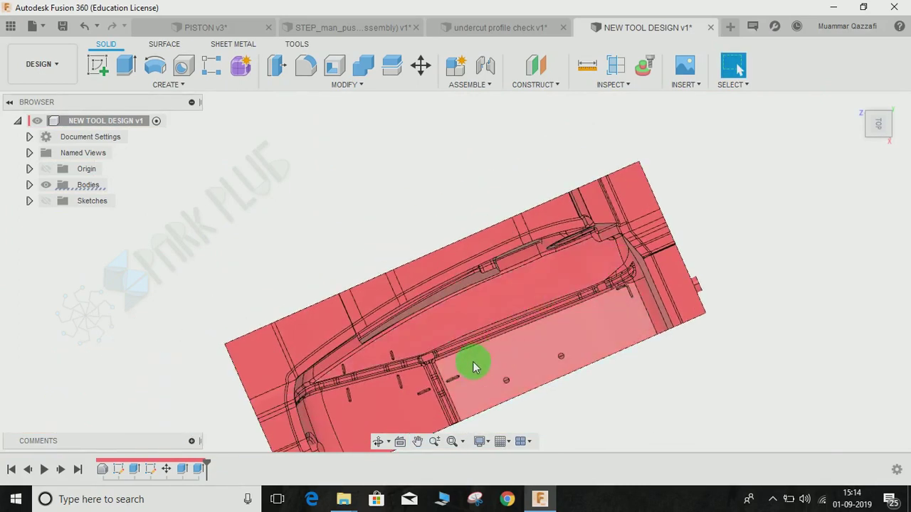
pyautogui.keyDown('shift'); pyautogui.moveTo(475, 367); pyautogui.dragTo(591, 200, button='middle'); pyautogui.keyUp('shift')
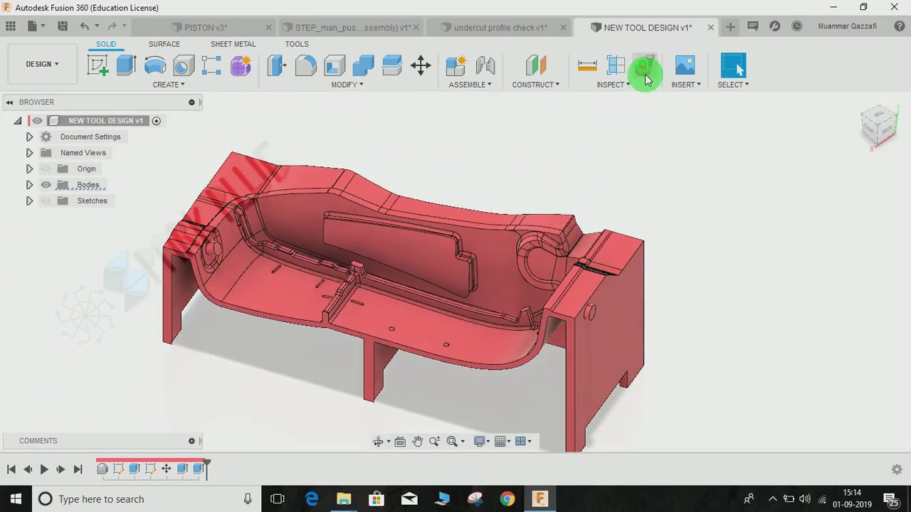
# - Set up an accessibility analysis of the tool body, using the middle support leg's underside face as the direction, and flip that direction
pyautogui.click(645, 71)
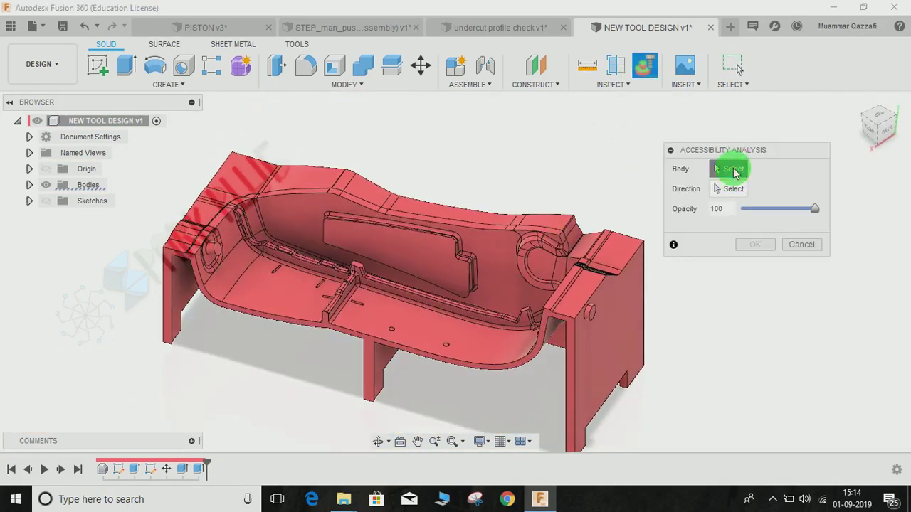
pyautogui.click(733, 170)
pyautogui.click(659, 227)
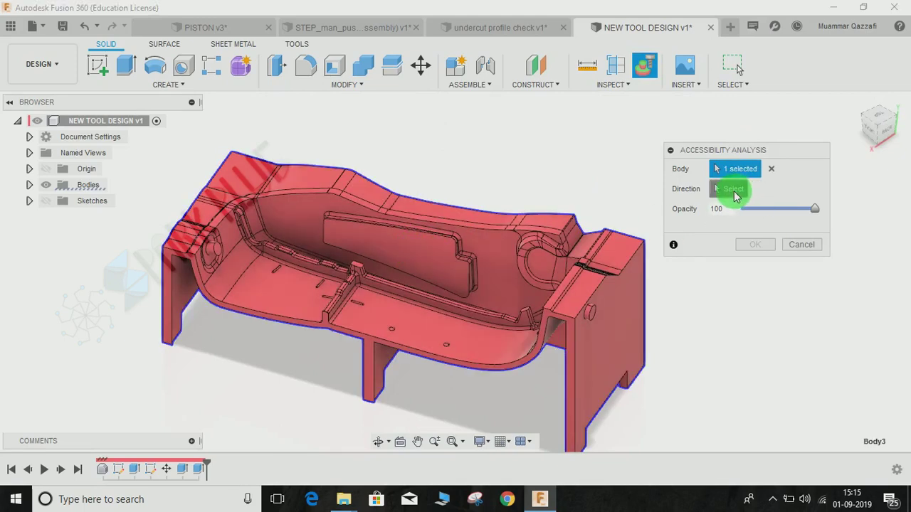
pyautogui.keyDown('shift'); pyautogui.moveTo(476, 322); pyautogui.dragTo(415, 409, button='middle'); pyautogui.keyUp('shift')
pyautogui.scroll(5, 415, 409)
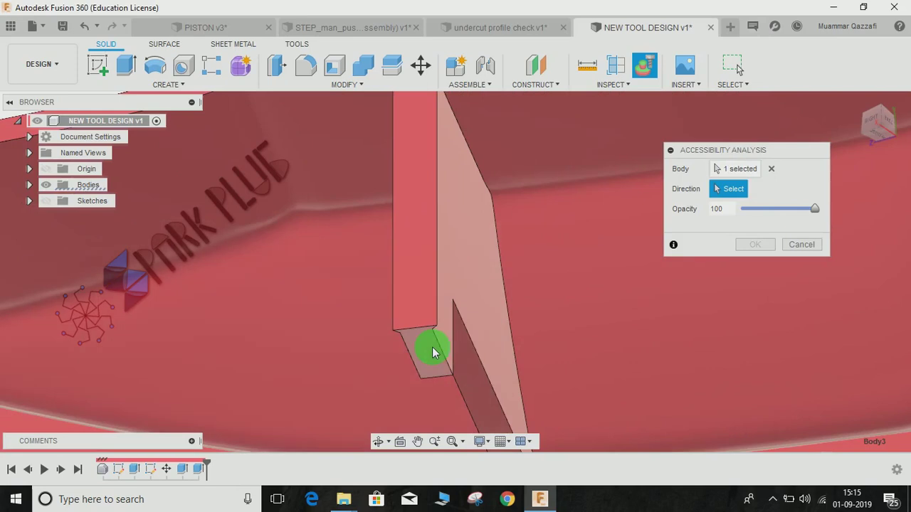
pyautogui.click(516, 268)
pyautogui.scroll(-5, 512, 259)
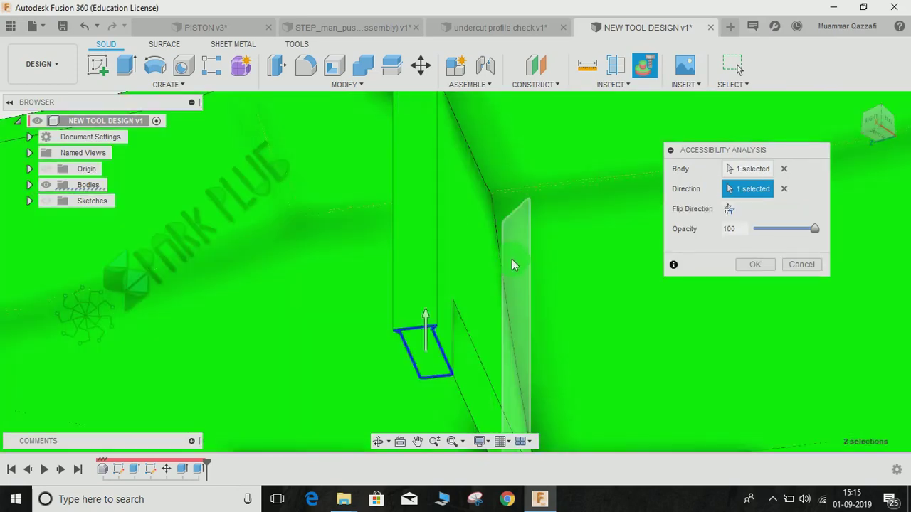
pyautogui.keyDown('shift'); pyautogui.moveTo(524, 260); pyautogui.dragTo(662, 241, button='middle'); pyautogui.keyUp('shift')
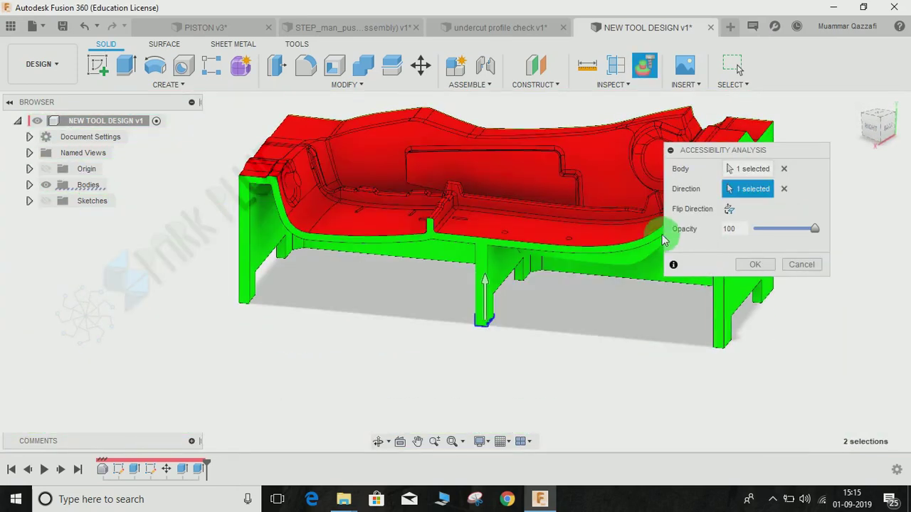
pyautogui.click(728, 211)
# - Examine the accessibility colours on the cavity's recessed side wall and raised panel, both close up and from above
pyautogui.keyDown('shift'); pyautogui.moveTo(541, 271); pyautogui.dragTo(478, 258, button='middle'); pyautogui.keyUp('shift')
pyautogui.scroll(5, 466, 220)
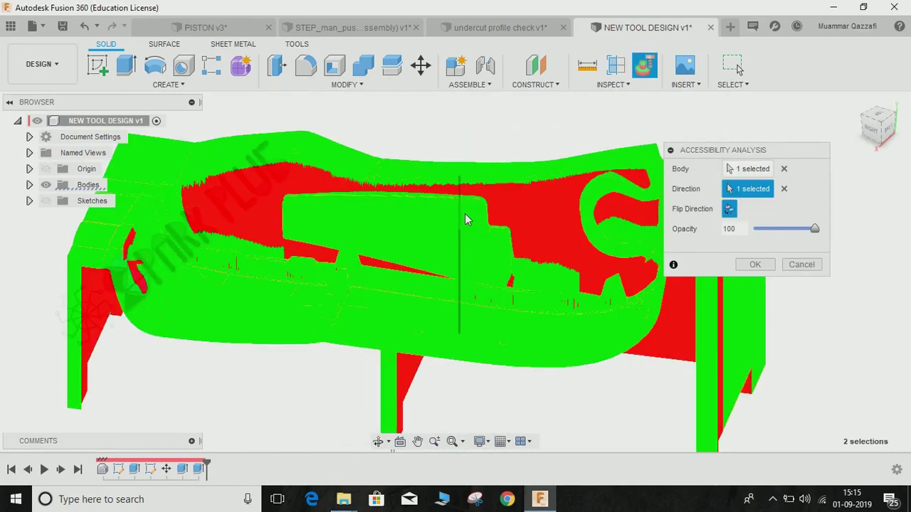
pyautogui.moveTo(465, 220); pyautogui.dragTo(330, 230, button='middle')
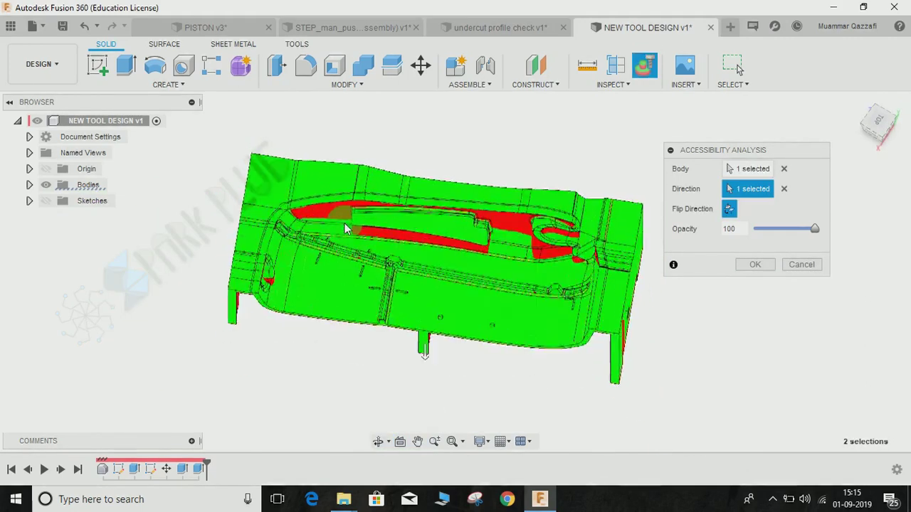
pyautogui.scroll(1, 347, 226)
pyautogui.moveTo(422, 342)
pyautogui.mouseDown(button='middle')
pyautogui.moveTo(430, 333)
pyautogui.moveTo(434, 342)
pyautogui.mouseUp(button='middle')
# - Inspect the accessibility colours around the round boss on the cavity's end wall and along the stepped ribs, then across the whole tool
pyautogui.keyDown('shift'); pyautogui.moveTo(434, 342); pyautogui.dragTo(343, 303, button='middle'); pyautogui.keyUp('shift')
pyautogui.scroll(-3, 248, 278)
pyautogui.scroll(3, 246, 279)
pyautogui.scroll(3, 245, 277)
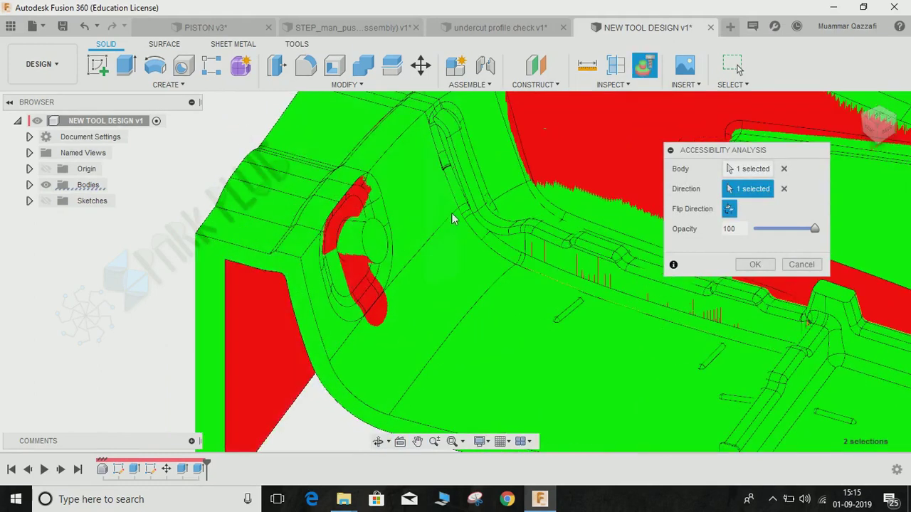
pyautogui.moveTo(366, 285); pyautogui.dragTo(451, 331, button='middle')
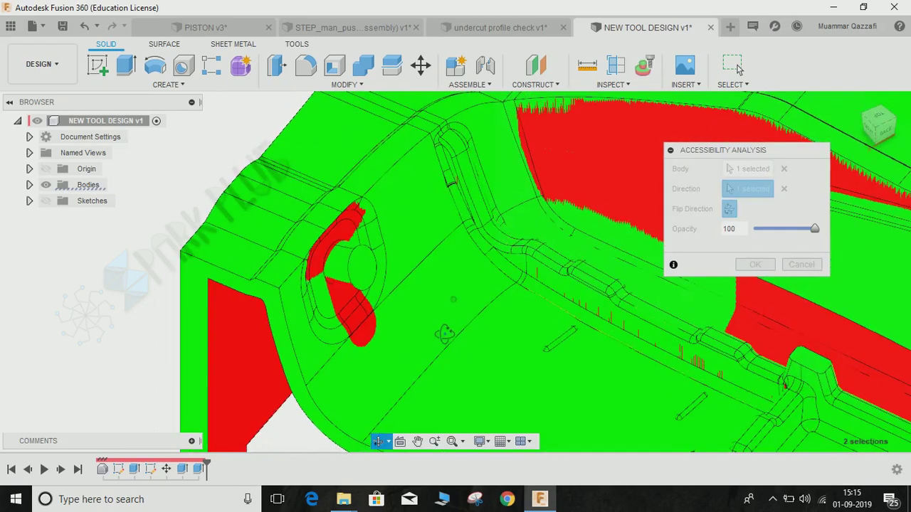
pyautogui.scroll(-4, 517, 345)
pyautogui.moveTo(615, 377); pyautogui.dragTo(312, 277, button='middle')
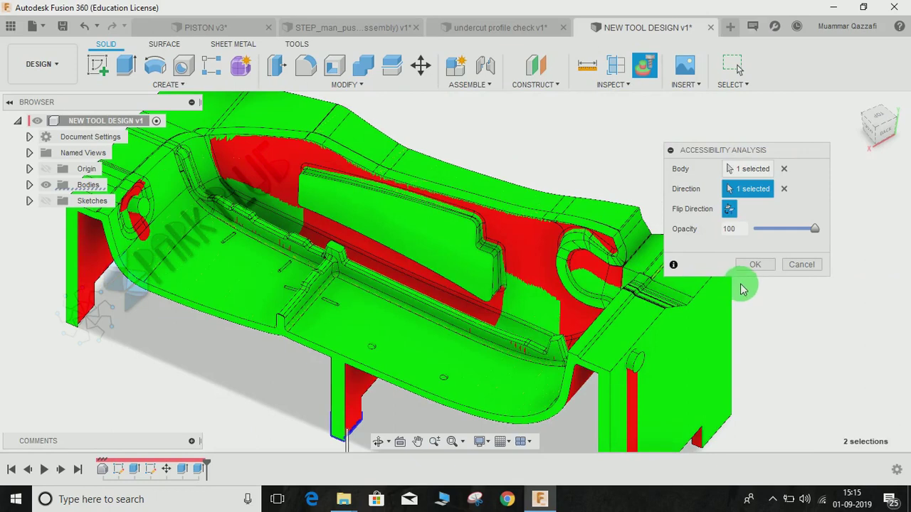